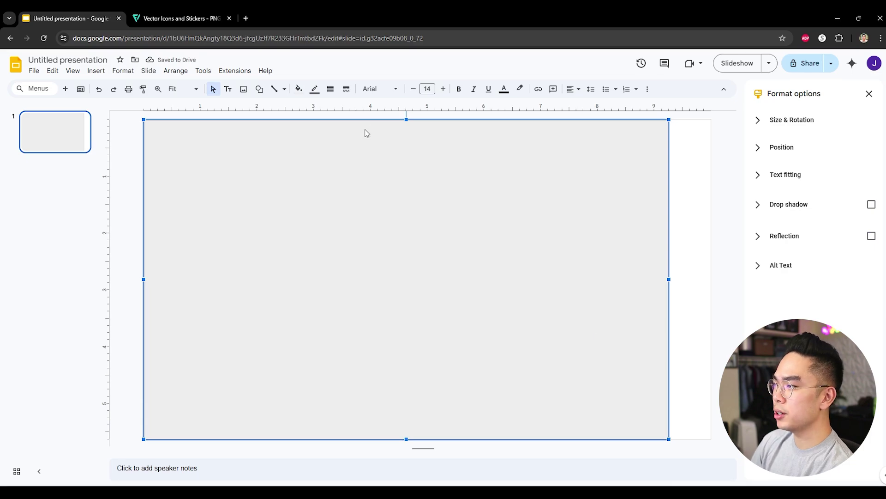
Make the large rectangle's border transparent and fill it with a light red.
left_click(314, 91)
left_click(349, 257)
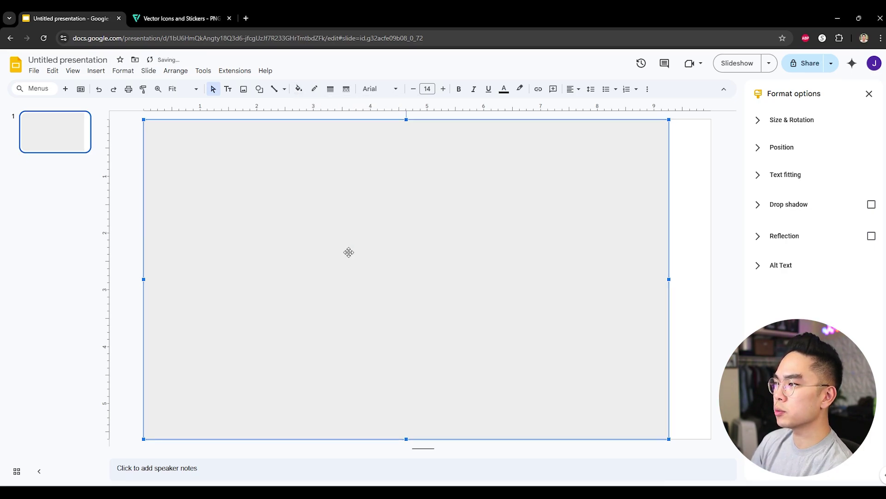
left_click(300, 90)
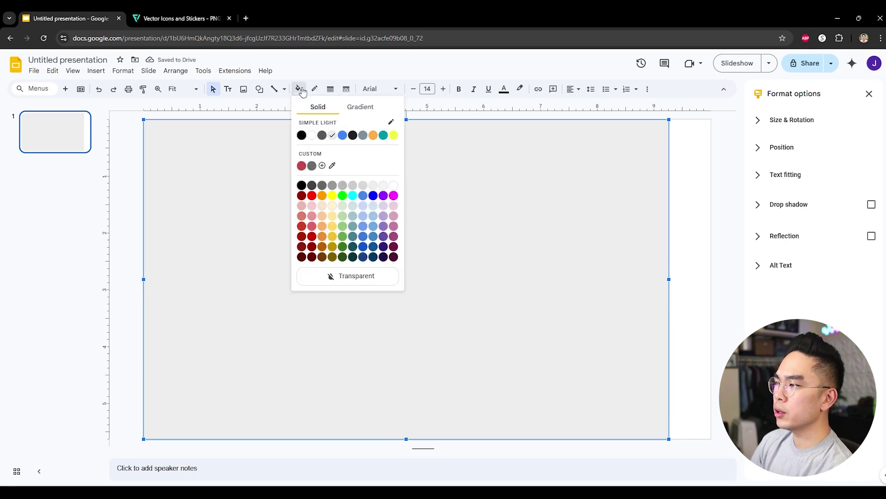
left_click(312, 238)
left_click(299, 89)
left_click(312, 226)
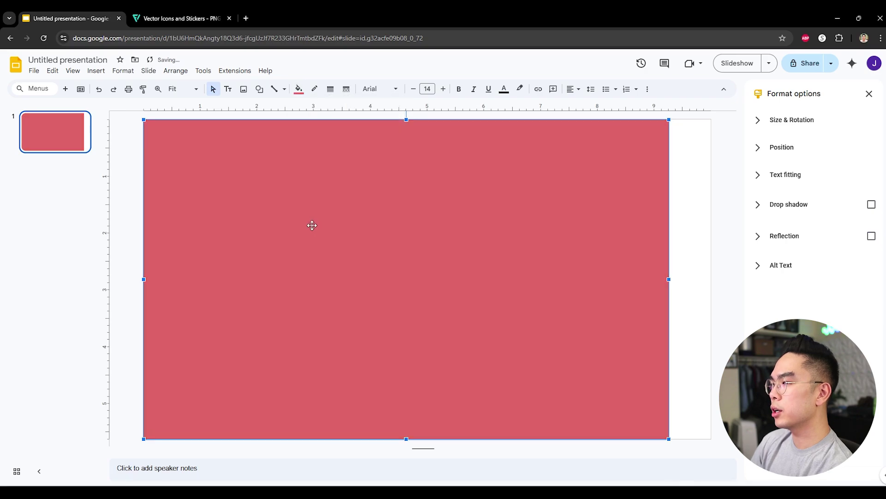
Try a dark red fill on the large rectangle and return it to the light red.
left_click(298, 89)
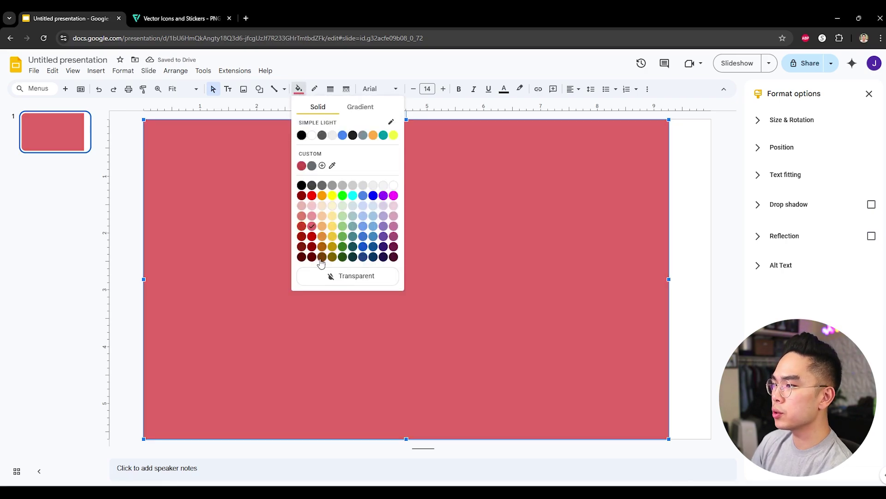
left_click(312, 246)
left_click(299, 89)
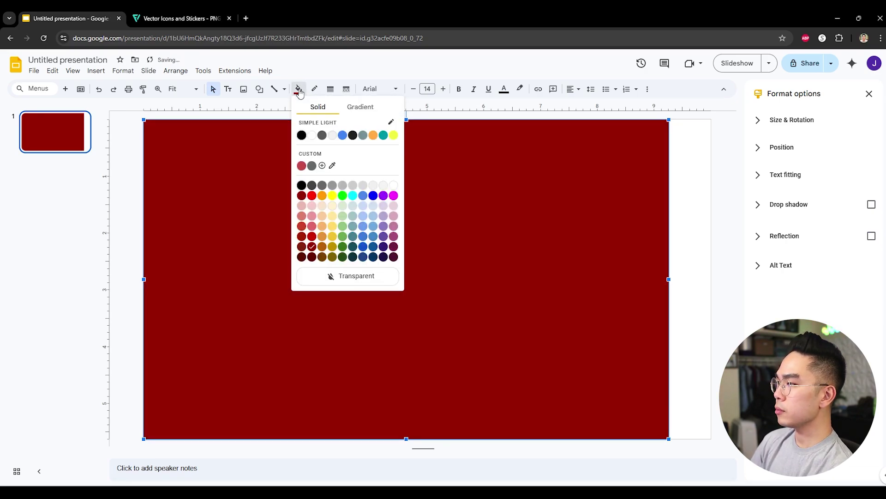
left_click(313, 226)
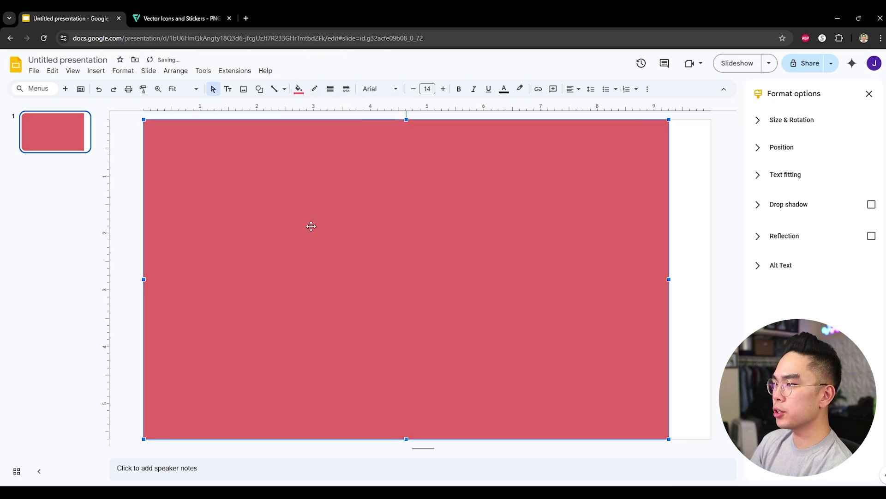
Draw a rounded rectangle about 2.5 inches wide and 0.9 inches tall over the large rectangle.
left_click(677, 252)
left_click(611, 252)
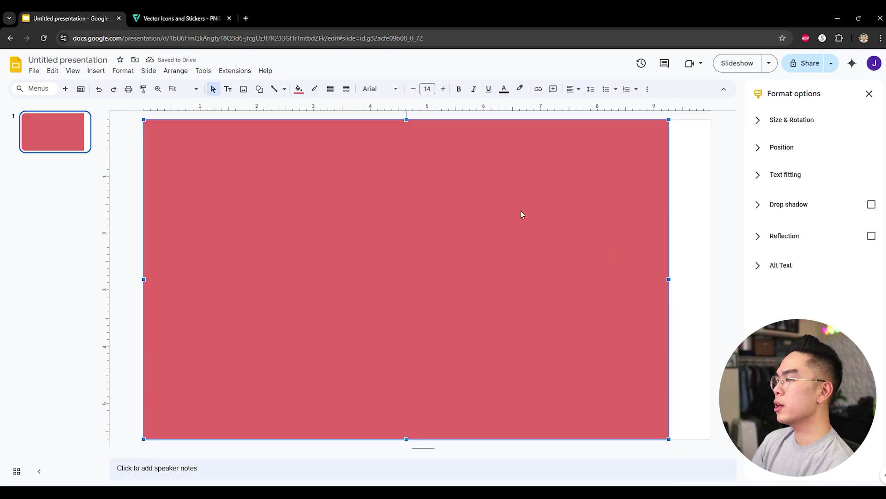
left_click(679, 221)
left_click(257, 88)
mouse_move(272, 108)
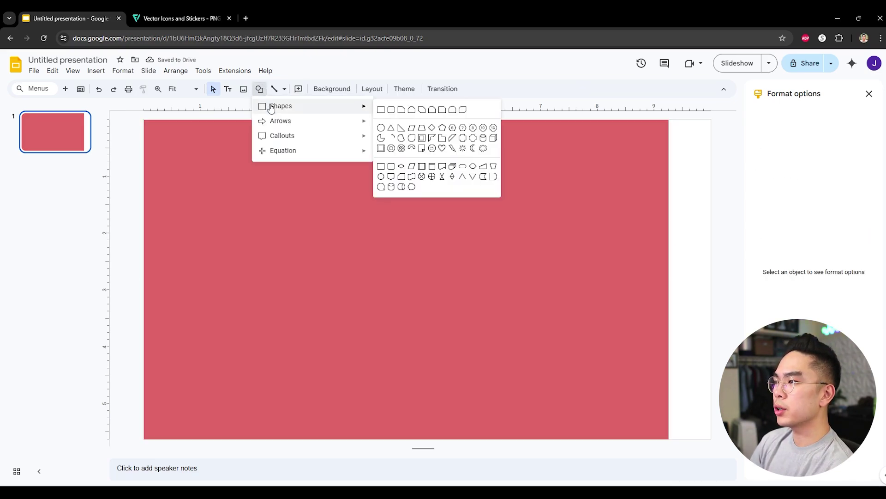
left_click(391, 110)
left_click_drag(510, 240, 527, 239)
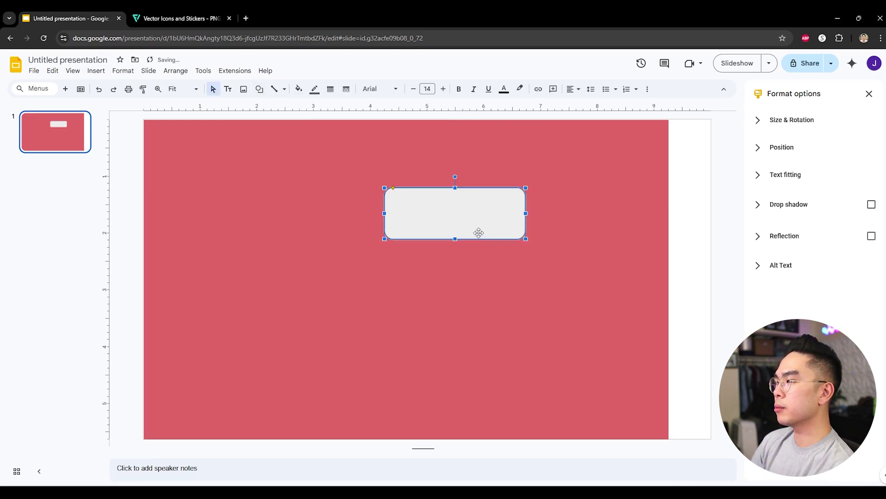
Make the rounded rectangle's border transparent and fill it with the same light red as the large rectangle.
left_click(313, 90)
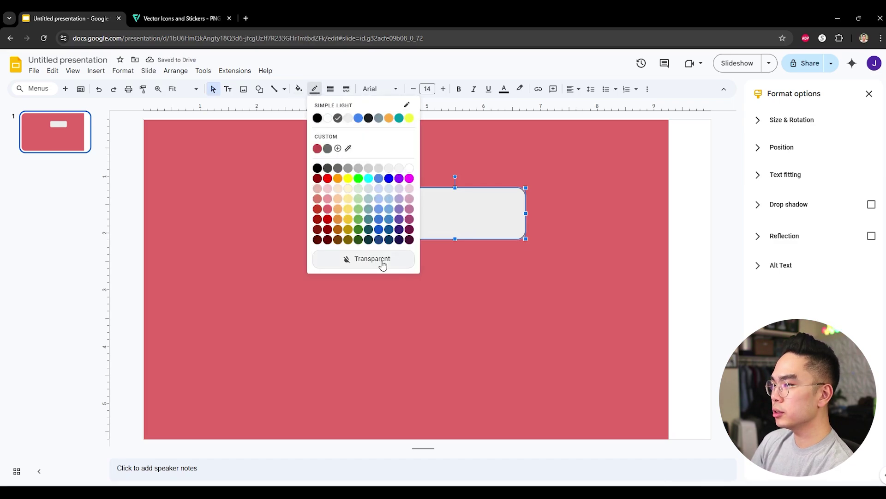
left_click(382, 261)
left_click(299, 89)
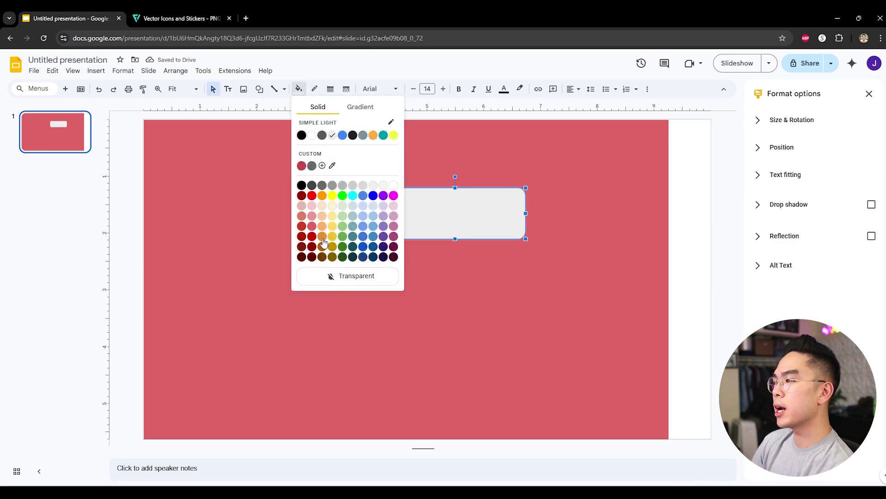
left_click(312, 226)
Rotate the rounded rectangle 90° and place it at the slide's top-right corner as a tab beside the large rectangle.
left_click_drag(437, 222, 688, 276)
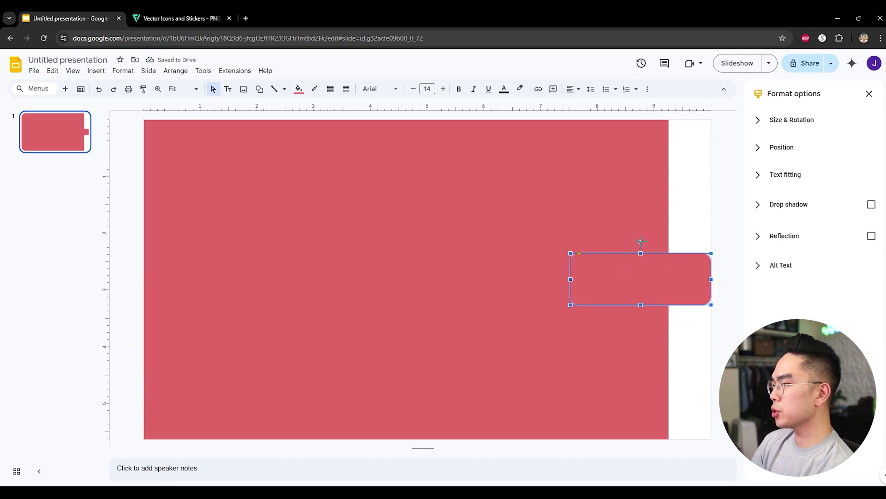
left_click_drag(641, 242, 694, 275)
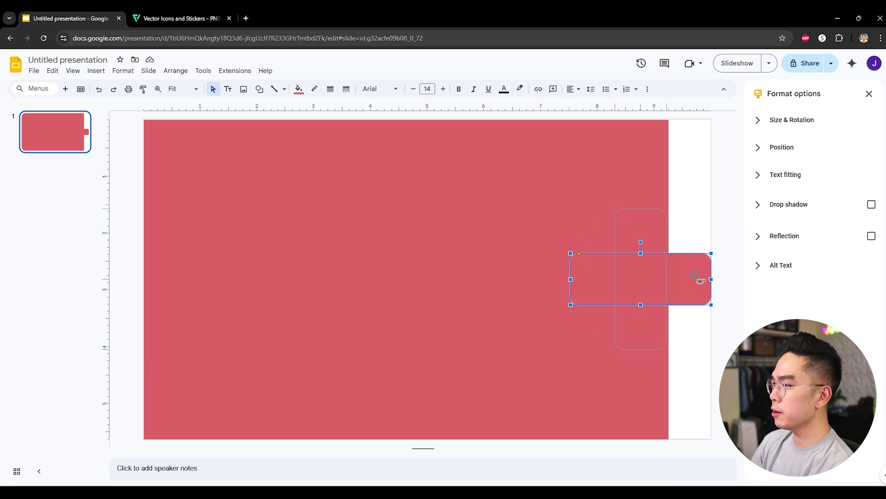
left_click_drag(695, 275, 693, 280)
left_click_drag(644, 298, 689, 213)
left_click(730, 228)
left_click(696, 239)
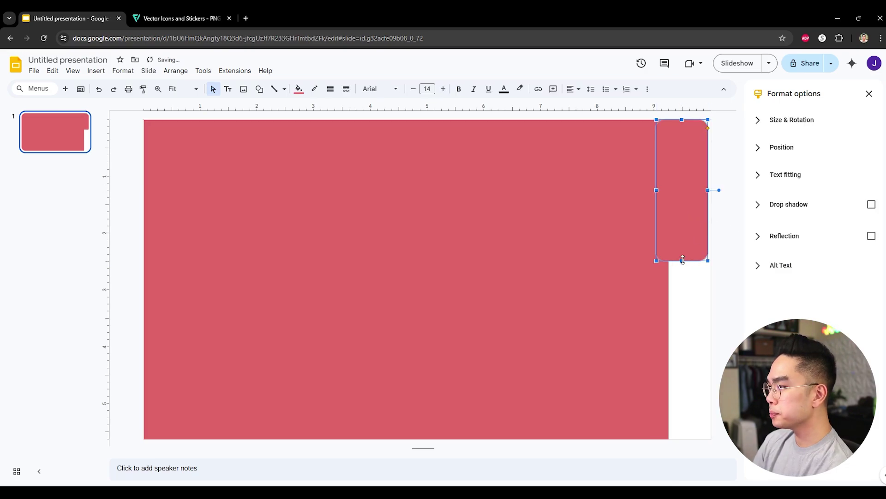
Shorten the tab to about 1.8 inches tall and position it so it stops slightly short of the slide's right edge.
left_click_drag(683, 260, 680, 203)
left_click_drag(686, 236, 686, 232)
left_click(692, 267)
left_click(696, 207)
left_click(687, 239)
left_click(685, 221)
left_click_drag(683, 231, 684, 216)
left_click(683, 229)
left_click(688, 204)
left_click_drag(683, 217, 686, 208)
left_click(674, 226)
left_click(646, 238)
left_click(685, 172)
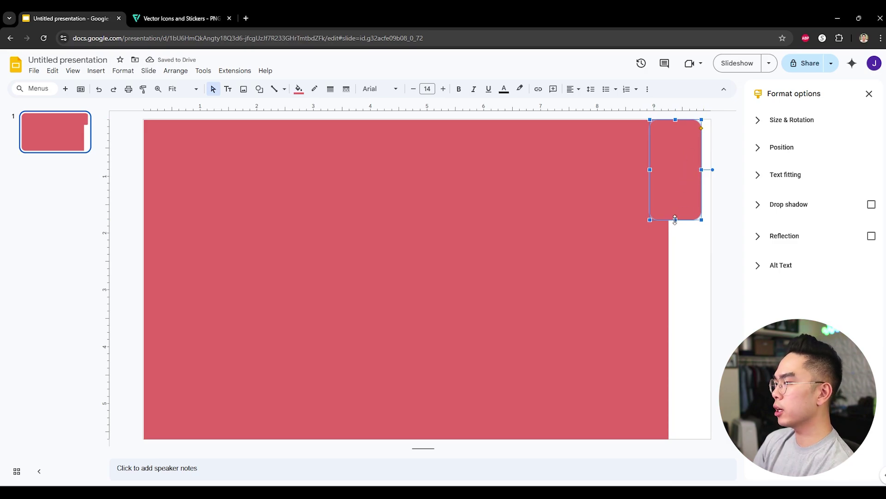
Try shifting the tab slightly toward the slide's right edge and undo the move.
left_click_drag(682, 201, 689, 200)
key("ctrl+z")
left_click(710, 255)
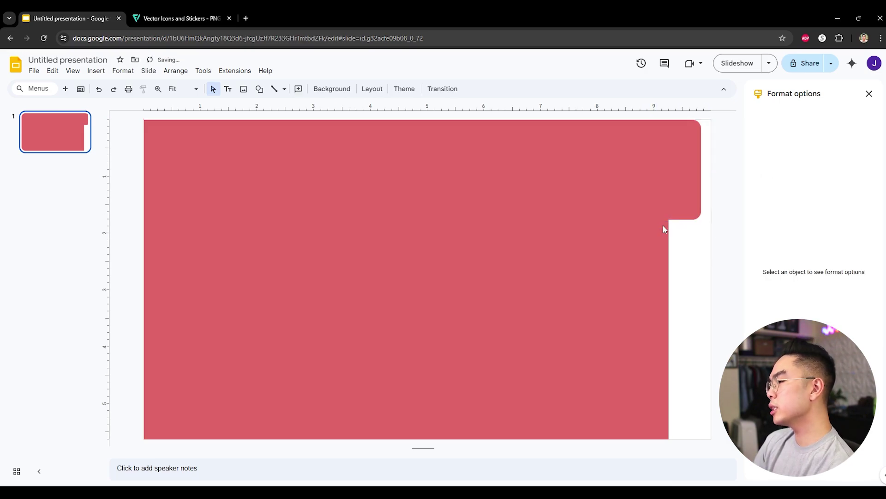
left_click(674, 181)
left_click(703, 232)
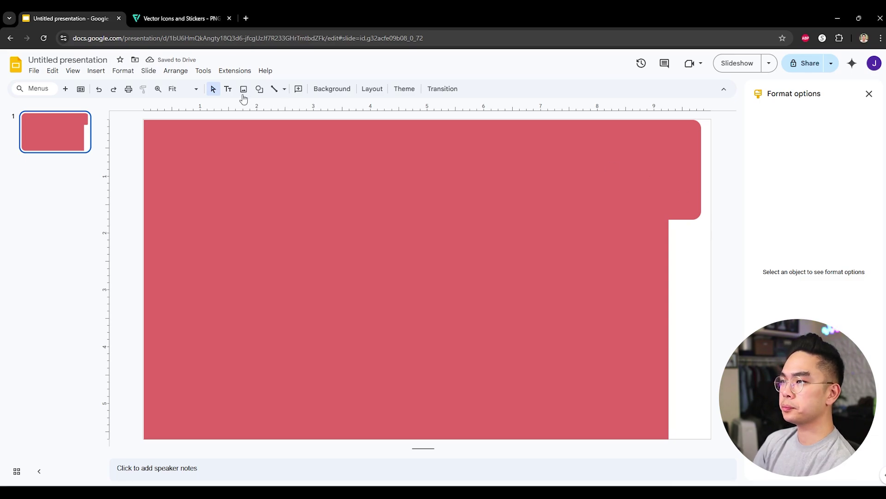
Add a text box reading "ABOUT" on the slide, with the text bold and centred.
left_click(228, 91)
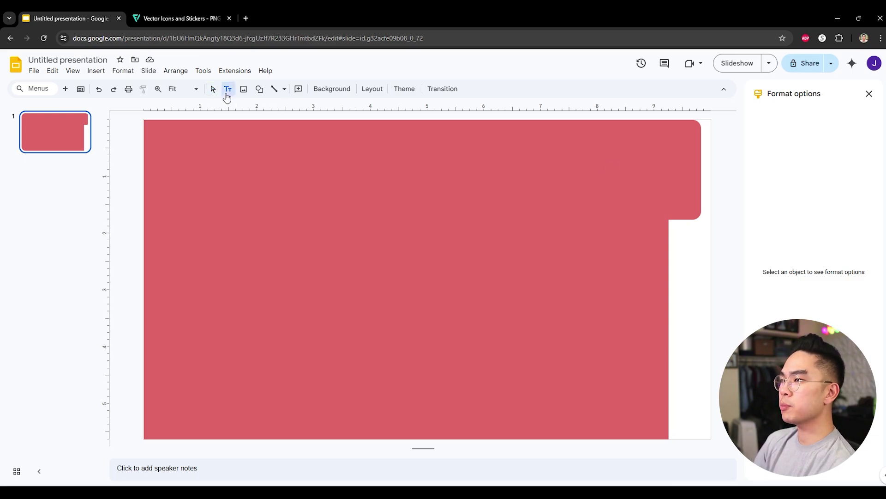
left_click(380, 213)
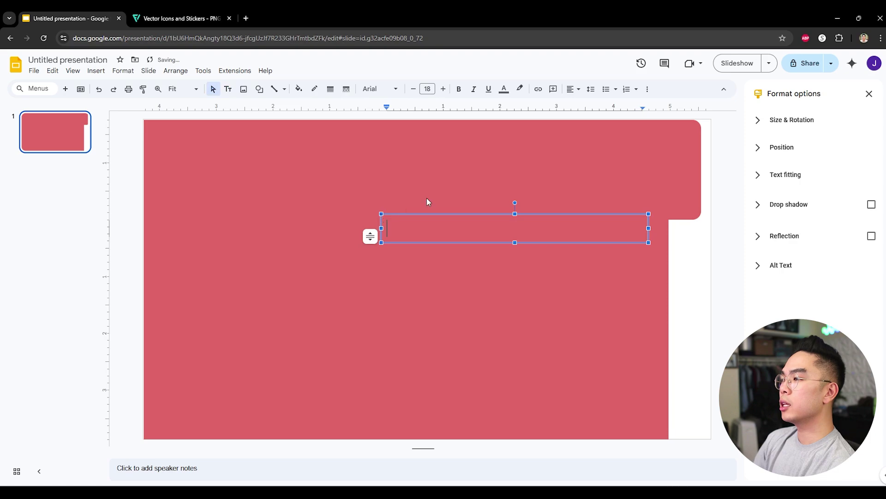
type("ABOUT")
key("ctrl+a")
key("ctrl+b")
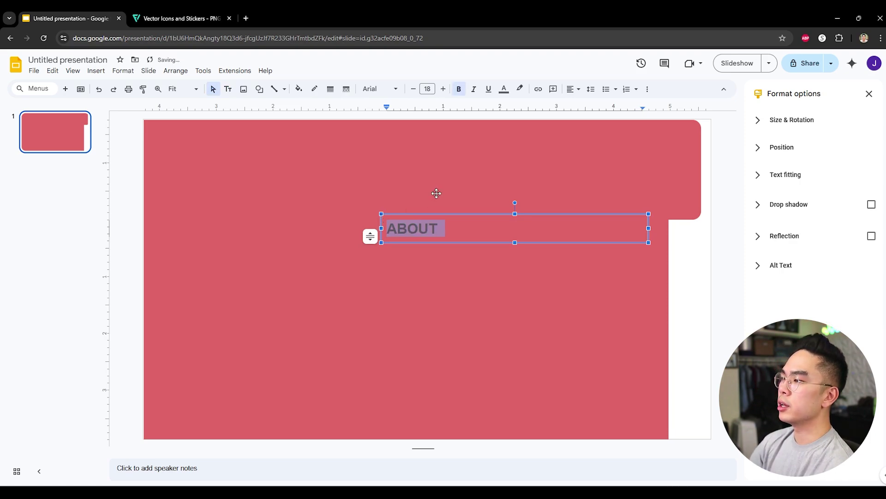
left_click(573, 88)
left_click(586, 103)
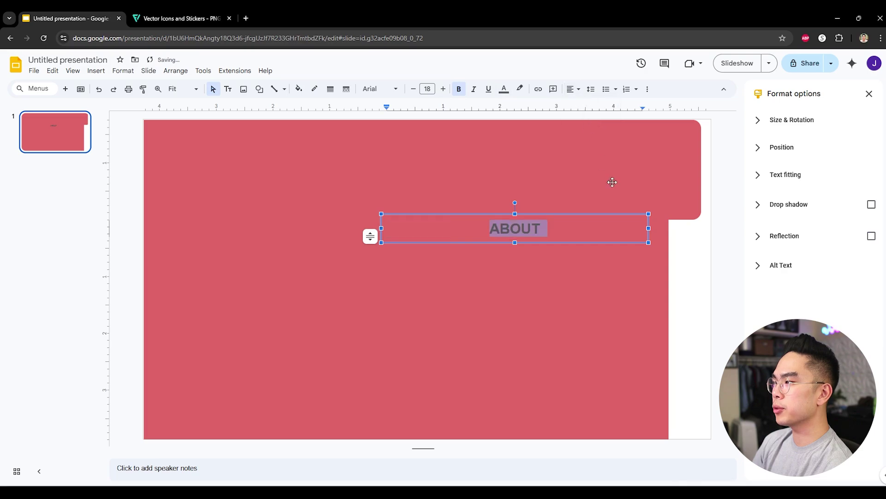
Narrow the ABOUT text box to about 1.2 inches so it fits the word, and colour its text white.
left_click_drag(648, 231, 449, 228)
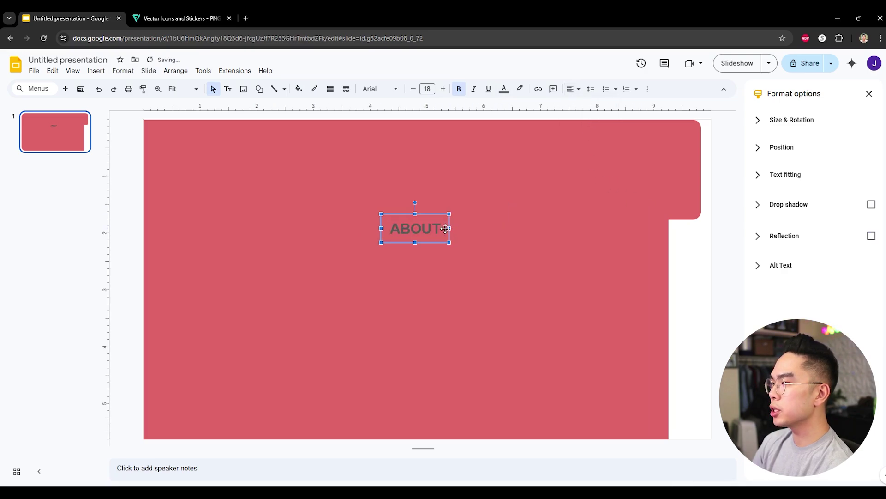
left_click(504, 89)
left_click(517, 117)
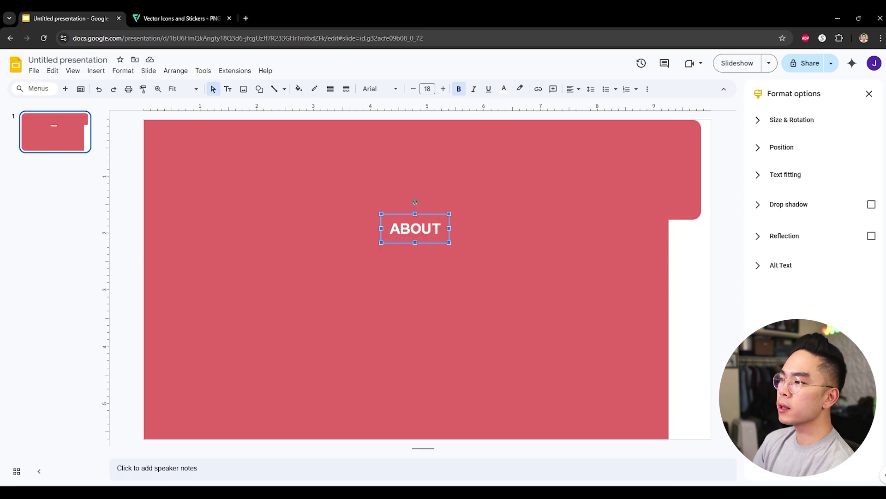
Rotate the ABOUT text box 90° and place it on the lower part of the tab.
left_click_drag(415, 202, 470, 229)
key("Return")
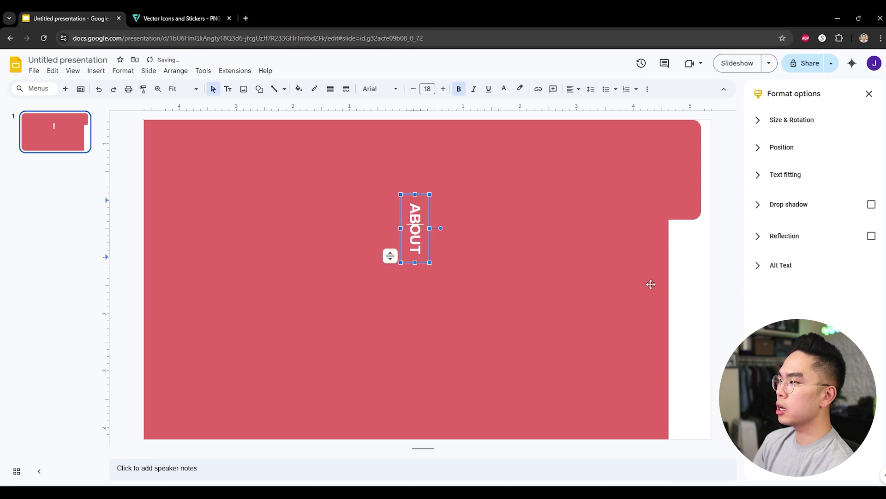
key("Escape")
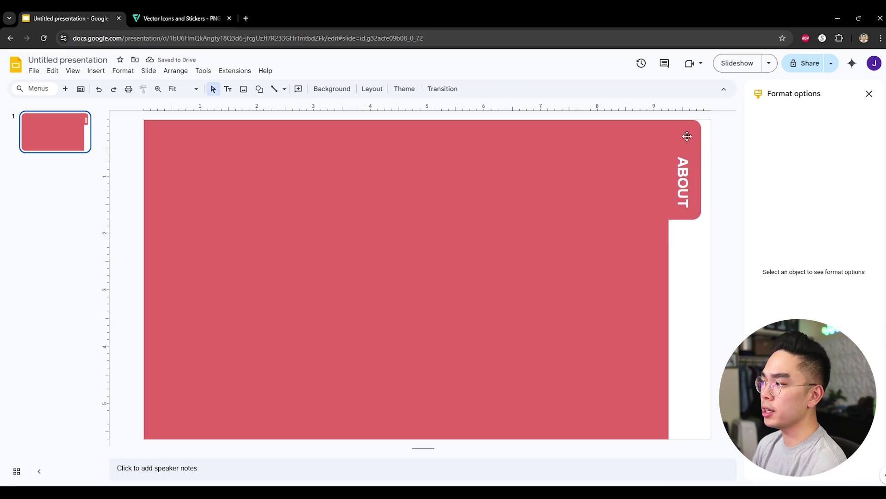
Switch to Flaticon, search for "about" icons, and copy the black Information Button icon as a PNG.
left_click(182, 14)
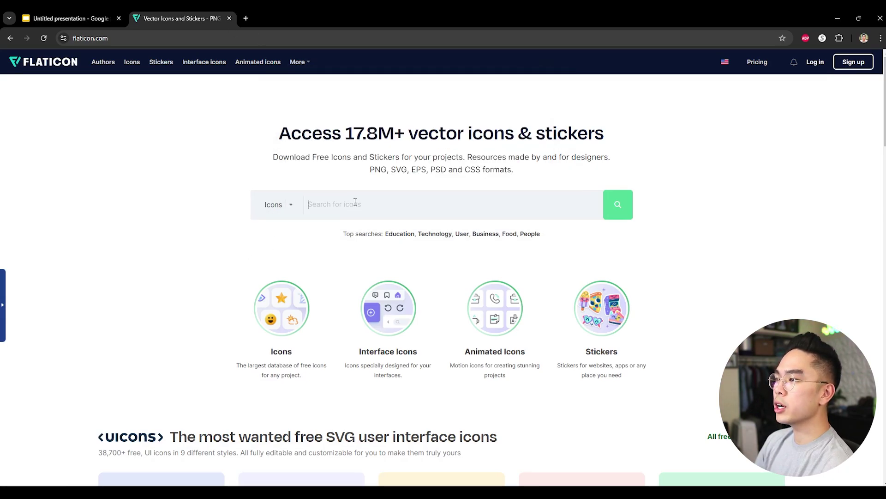
type("about")
key("Return")
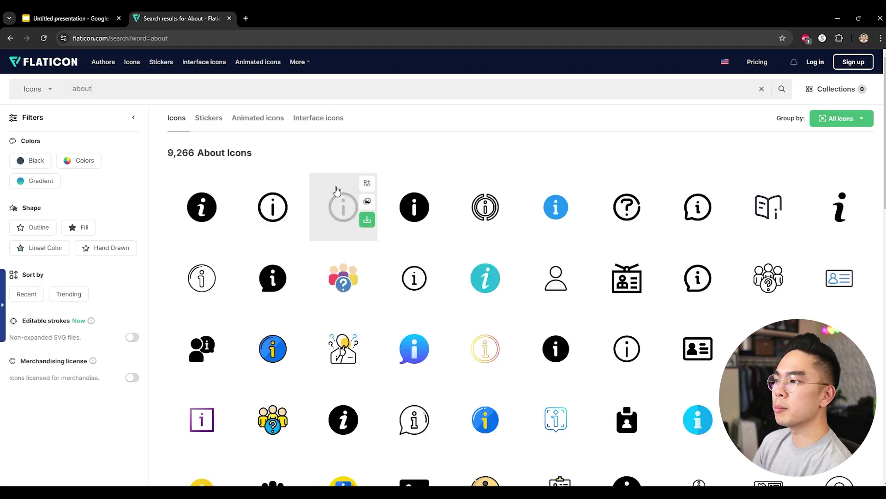
left_click(196, 218)
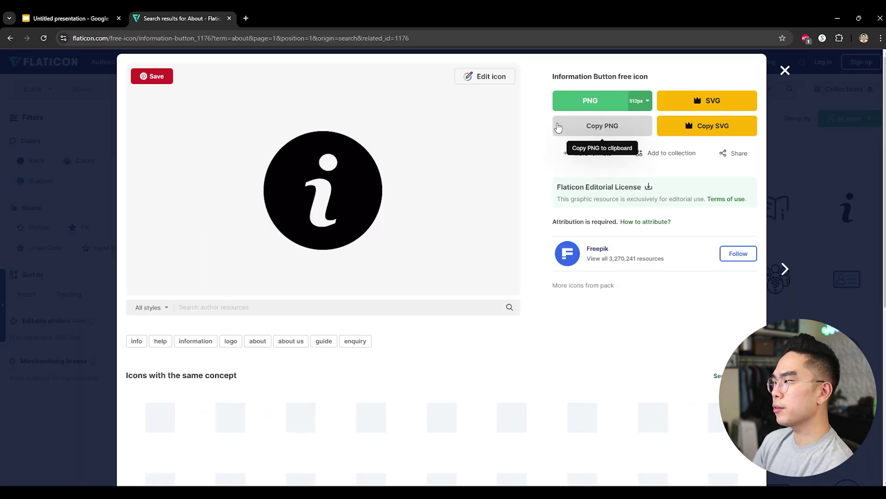
left_click(594, 126)
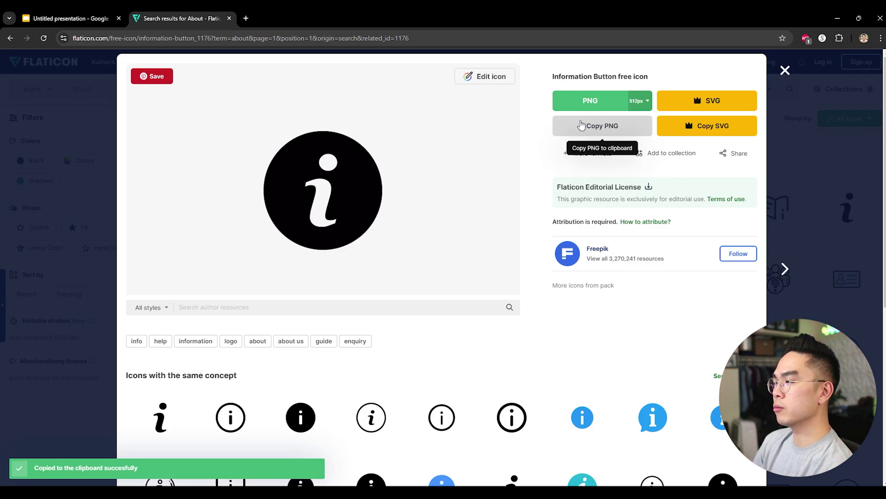
Paste the icon into the Google Slides presentation and fit it, about 0.4 inches wide and rotated 90°, above ABOUT on the tab.
left_click(90, 13)
key("ctrl+v")
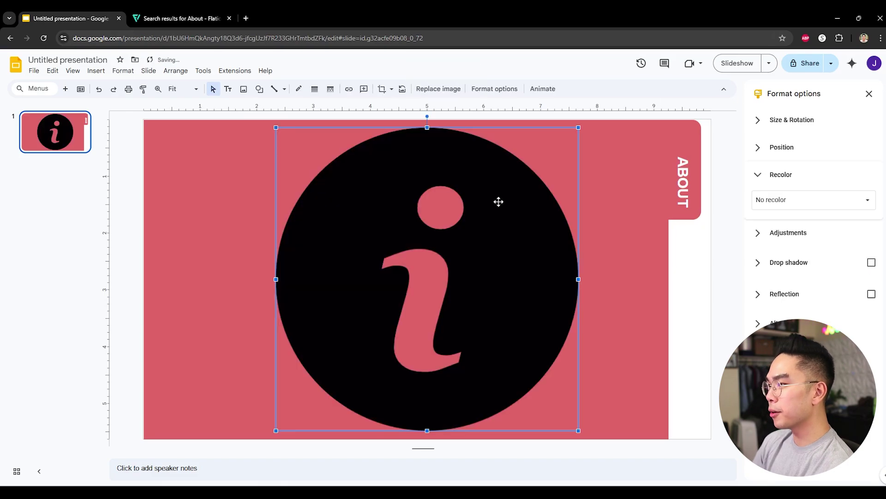
left_click_drag(579, 128, 312, 418)
left_click_drag(369, 370, 683, 138)
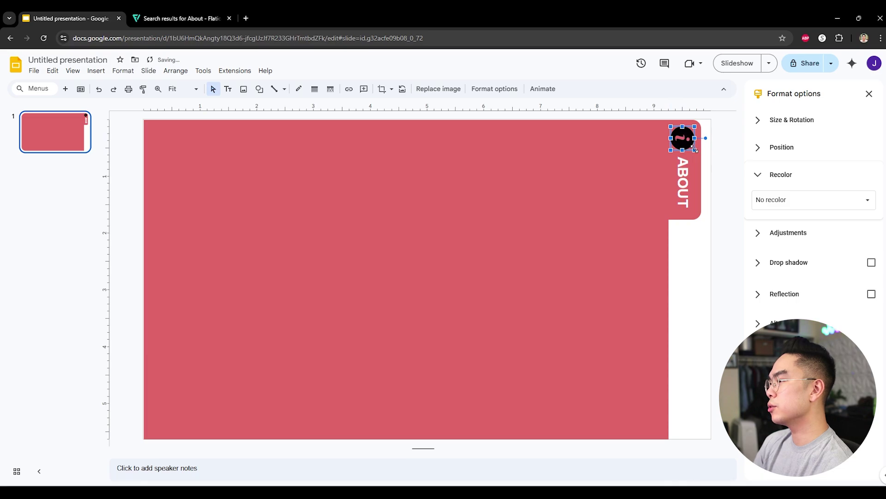
left_click_drag(692, 145, 690, 143)
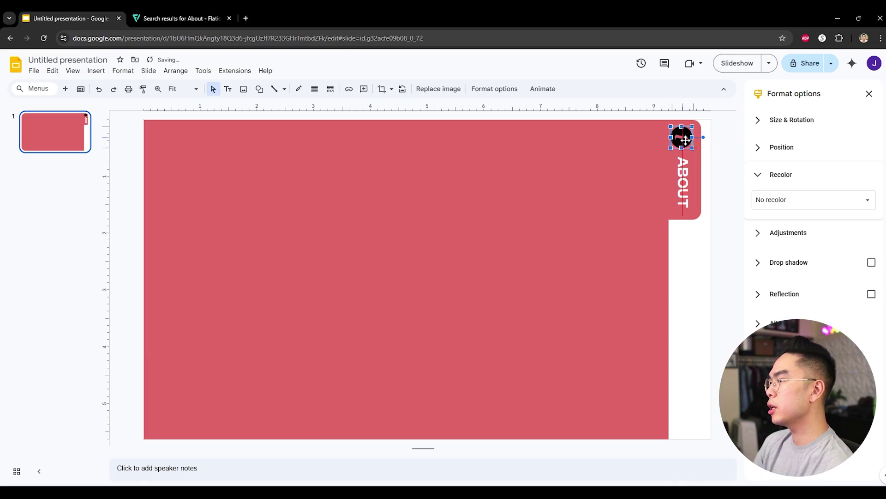
left_click(715, 177)
left_click(684, 140)
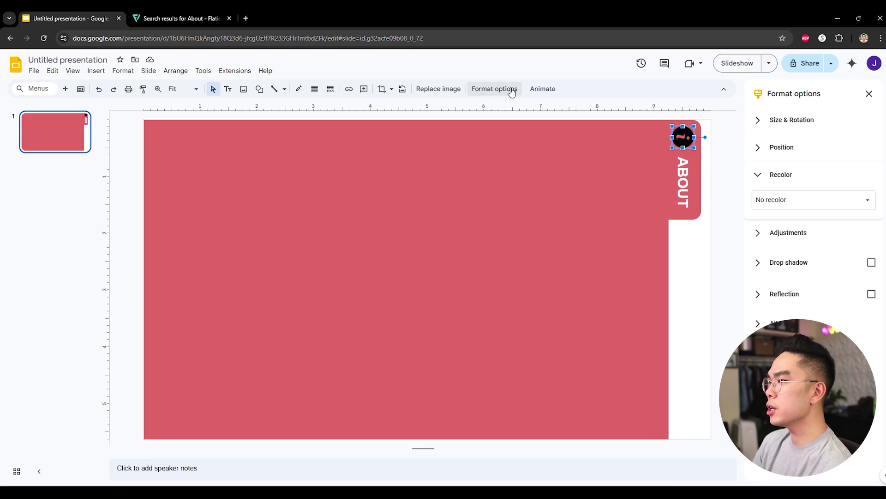
Recolour the information icon on the ABOUT tab to Negative so it matches the white label.
left_click(743, 152)
left_click(692, 140)
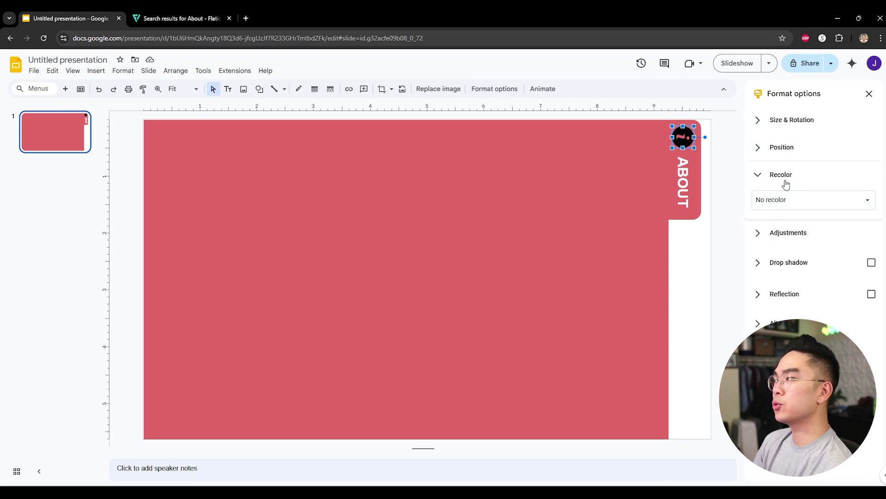
left_click(780, 202)
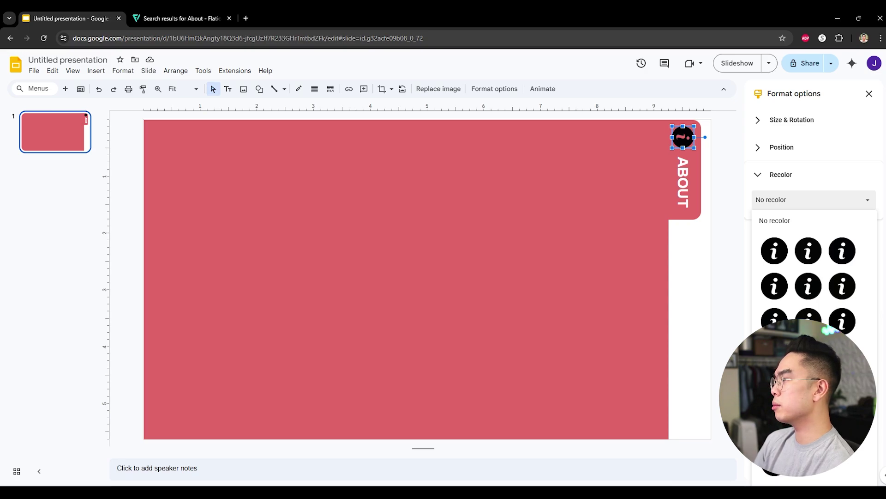
left_click(808, 393)
left_click(701, 296)
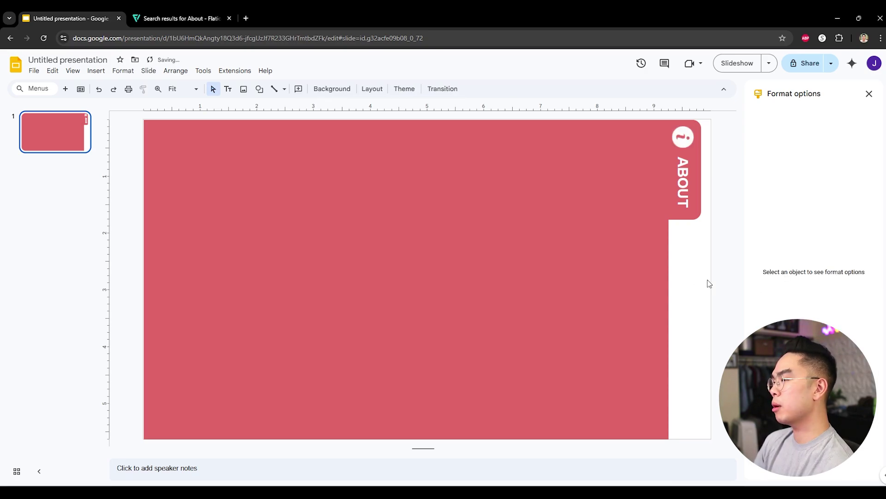
left_click(693, 138)
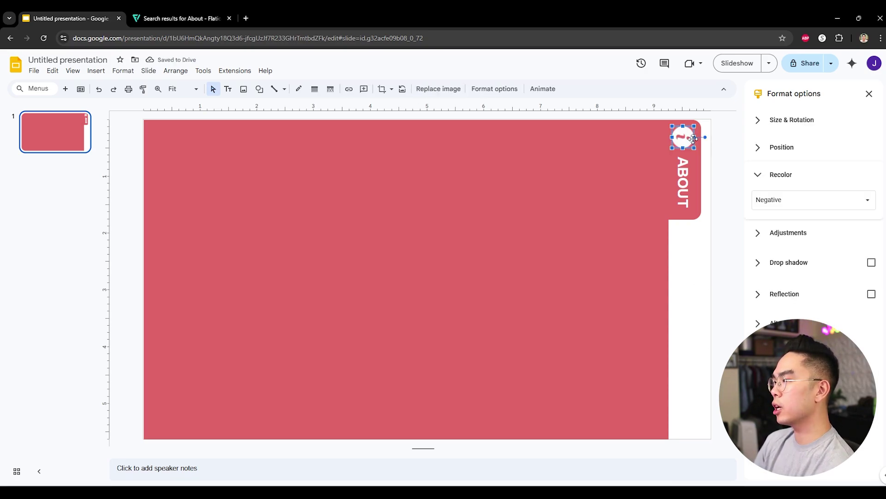
left_click(693, 176)
left_click(683, 137)
left_click(707, 172)
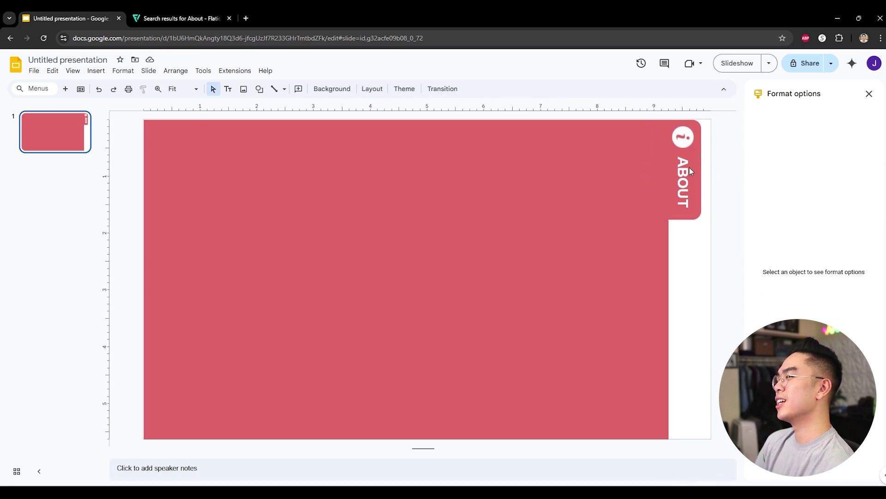
left_click(689, 171)
left_click(708, 205)
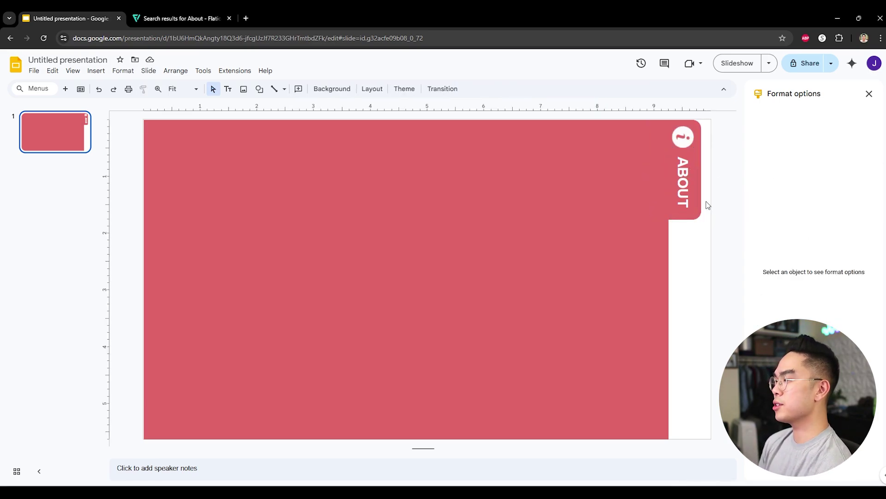
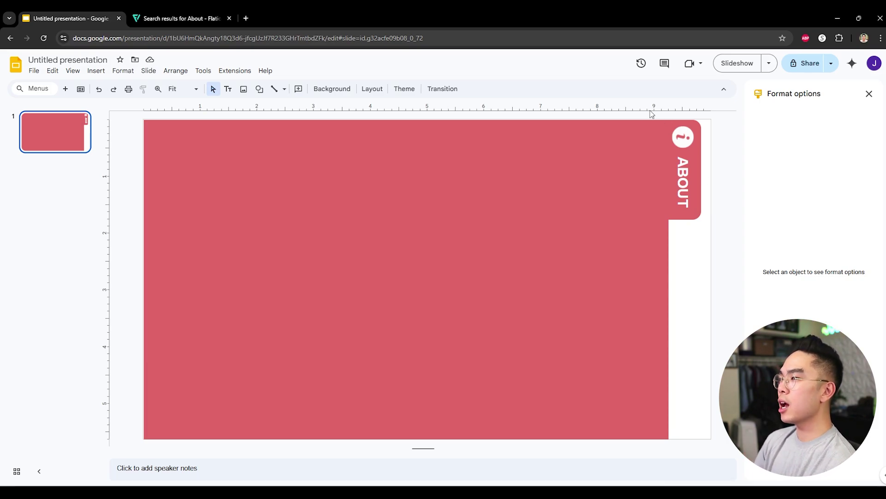
Group the icon, the ABOUT text, the rounded tab and the large red rectangle into one object.
left_click(687, 172)
left_click(695, 134, "shift")
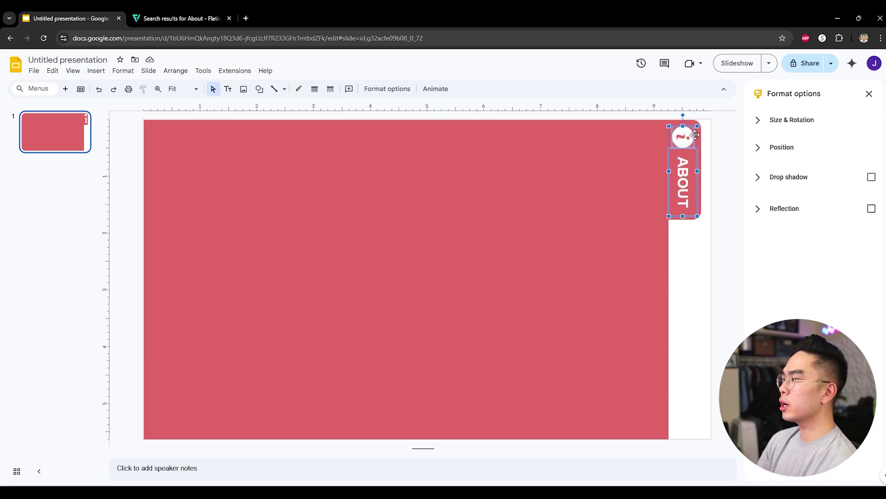
left_click(699, 136)
left_click(686, 137)
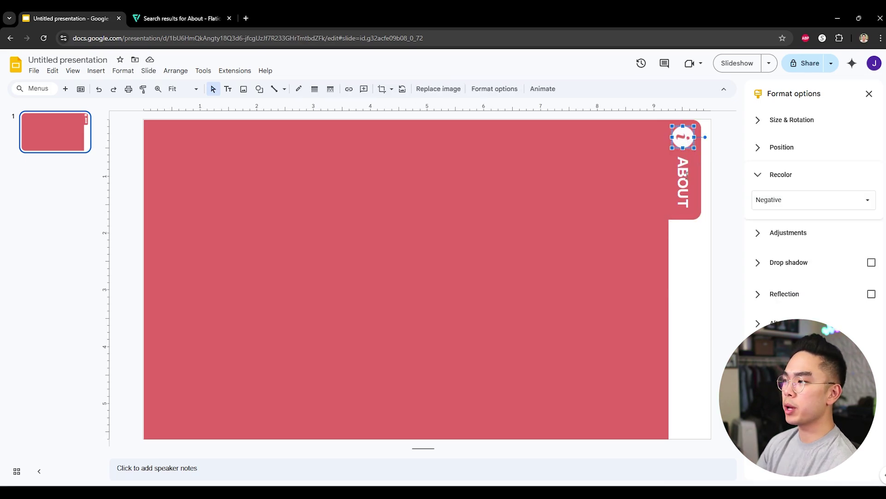
left_click(686, 173, "shift")
left_click(700, 140, "shift")
left_click(538, 177, "shift")
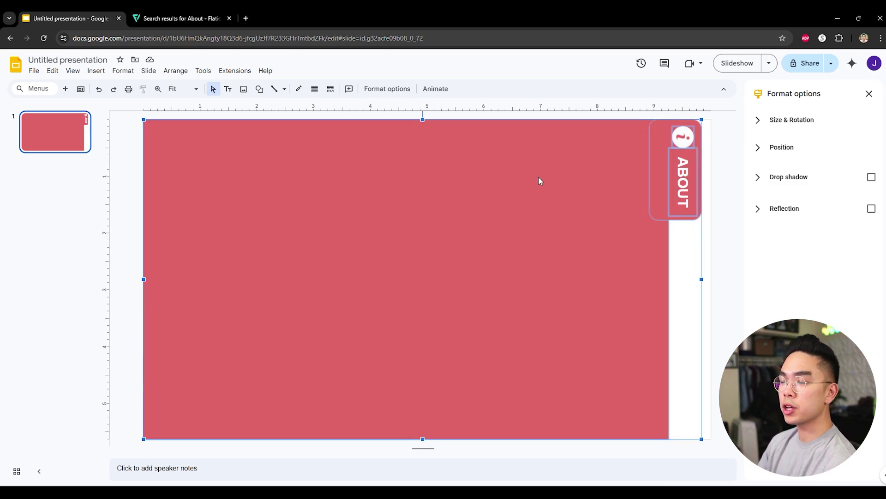
right_click(539, 180)
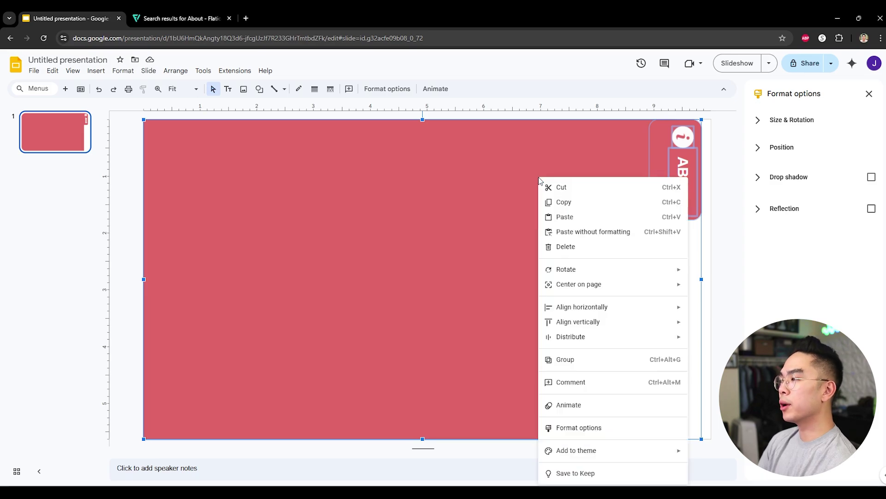
left_click(639, 363)
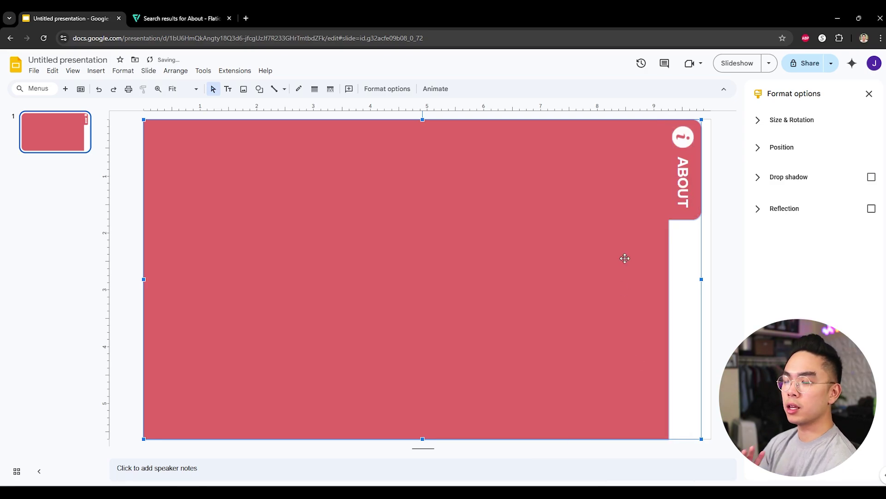
left_click(710, 270)
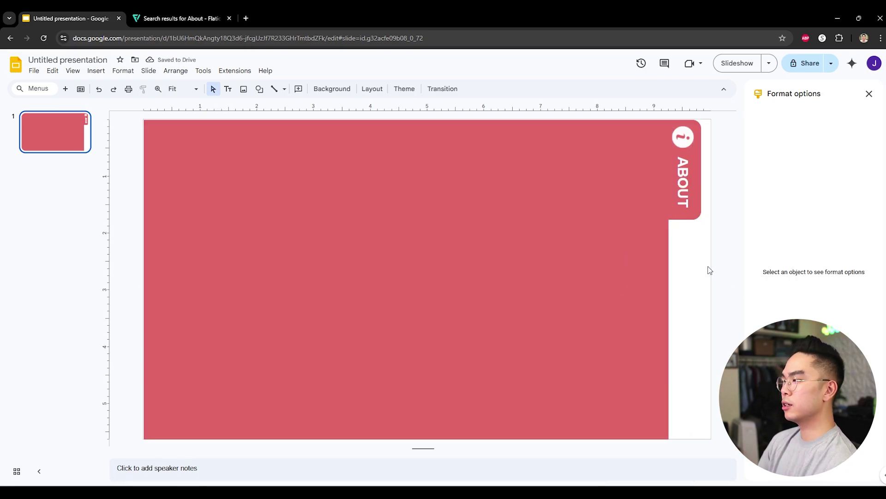
left_click(591, 216)
left_click(715, 178)
left_click(626, 188)
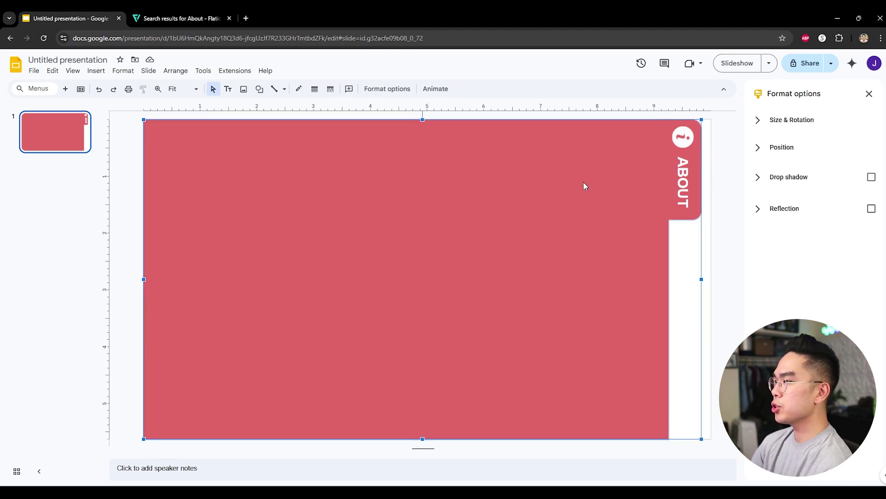
left_click_drag(570, 184, 514, 223)
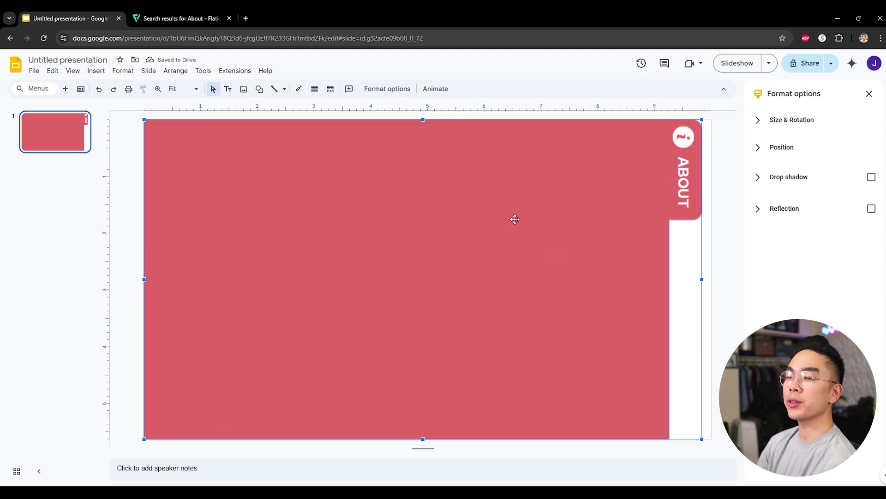
left_click(455, 152)
left_click(688, 249)
left_click(595, 228)
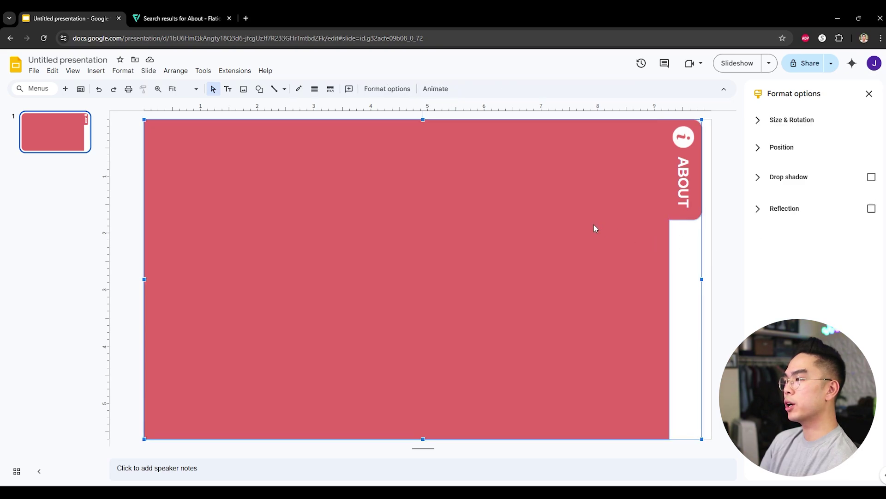
left_click(130, 203)
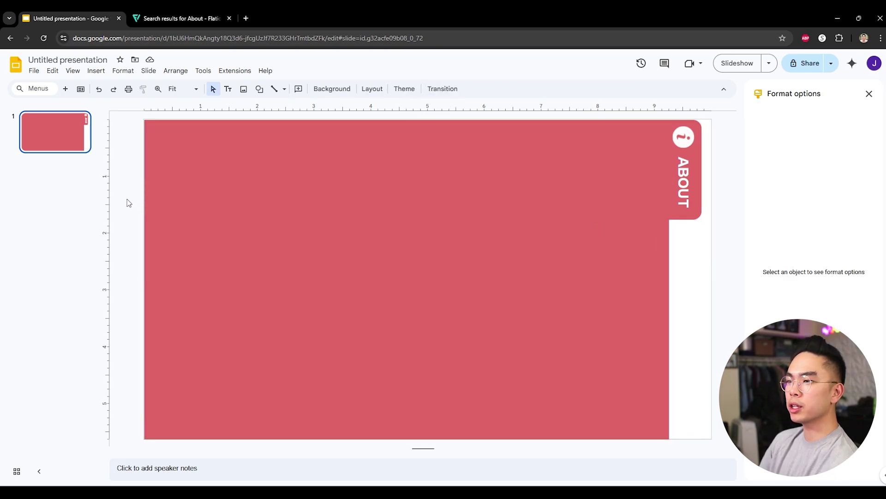
Add a Fly in from left animation to the grouped page, with After previous as its start condition.
left_click(275, 213)
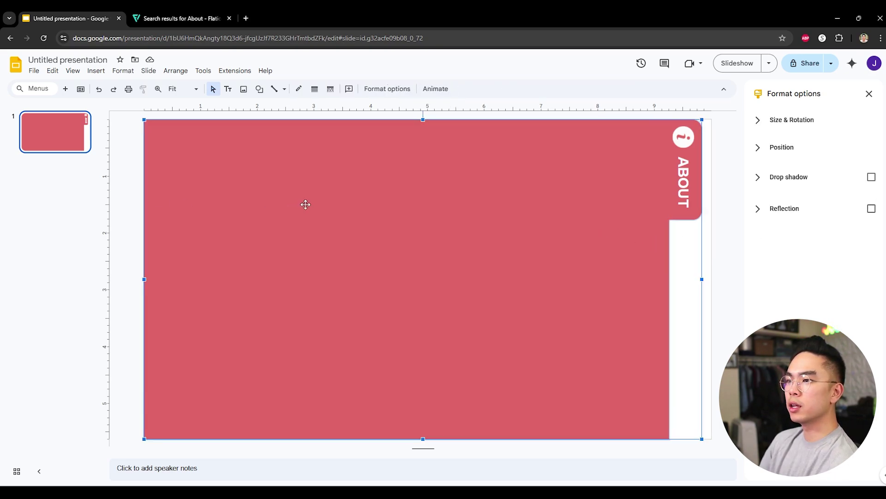
left_click(437, 90)
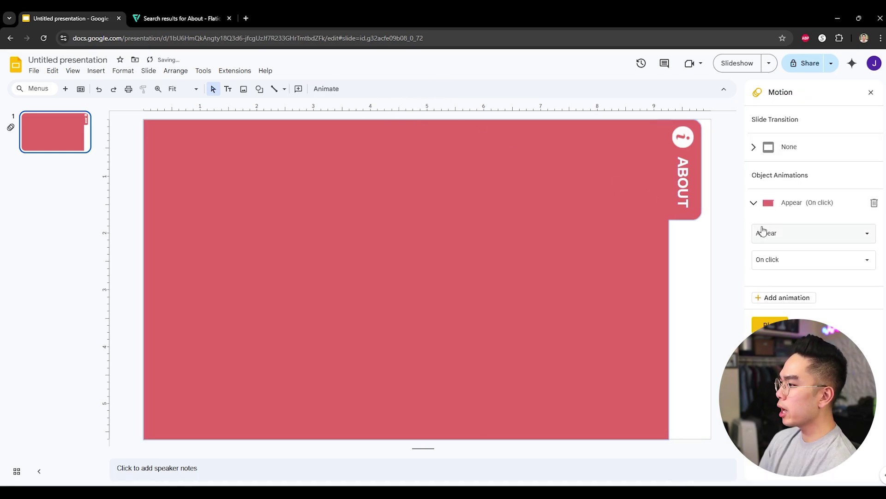
left_click(759, 234)
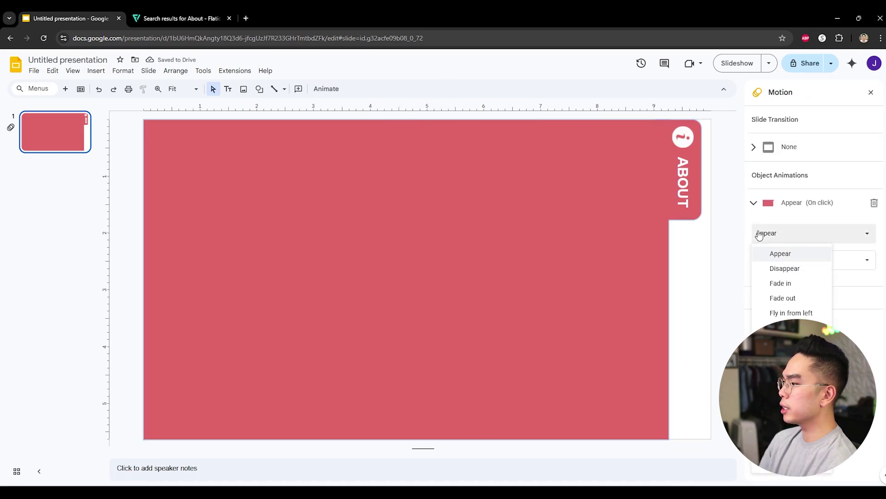
left_click(794, 313)
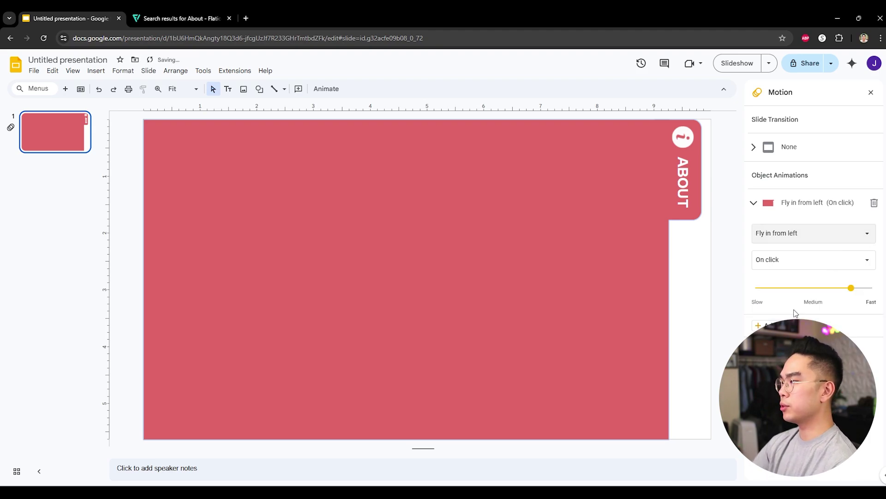
left_click(780, 262)
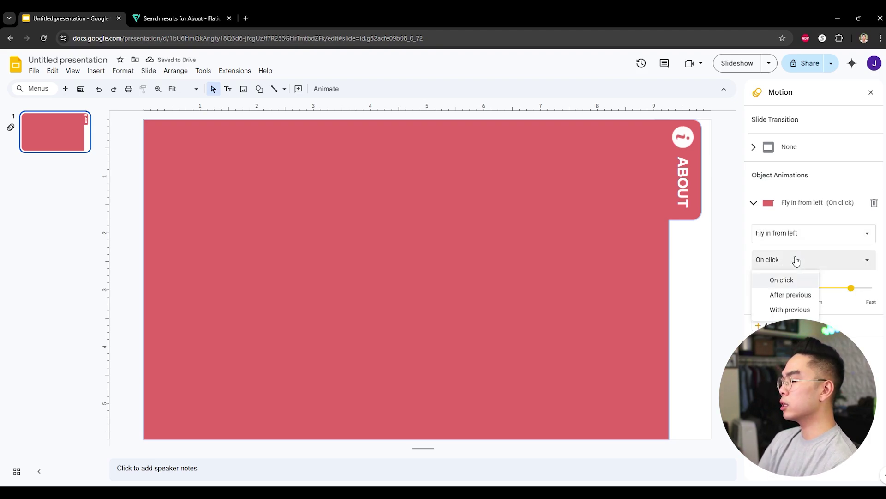
left_click(800, 296)
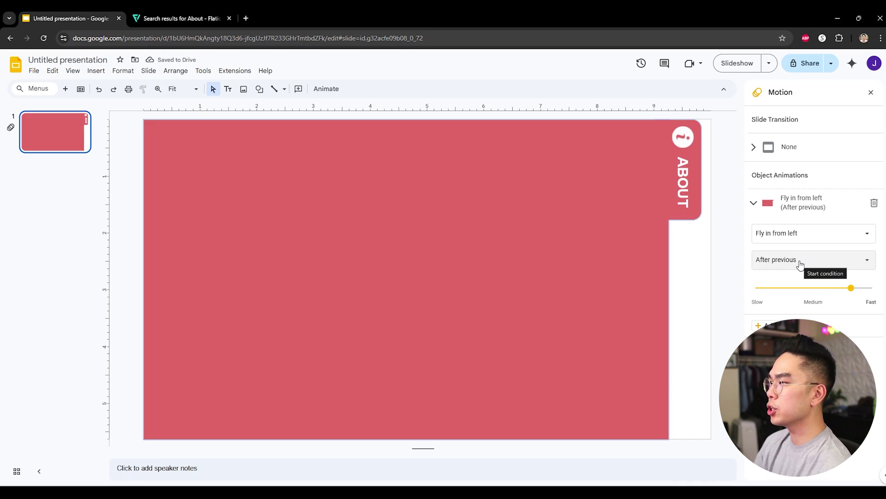
Shift the Fly in from left animation's speed slightly towards Fast and preview the animation.
left_click(780, 259)
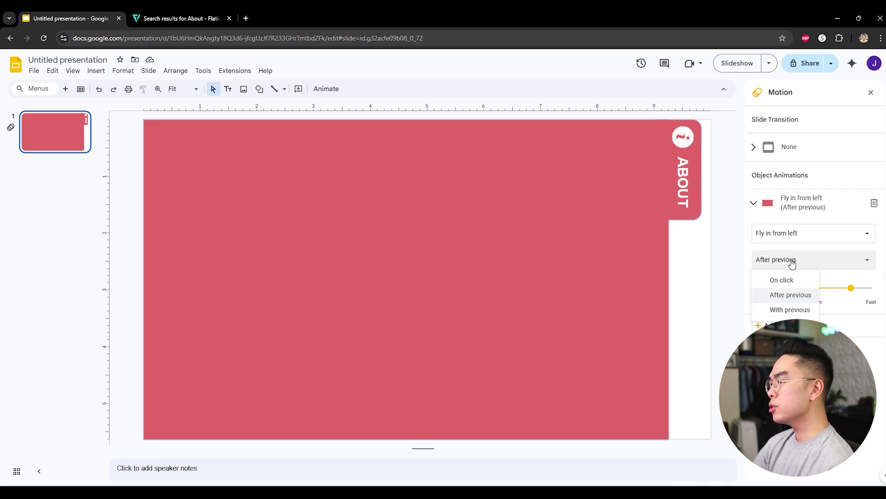
left_click(777, 261)
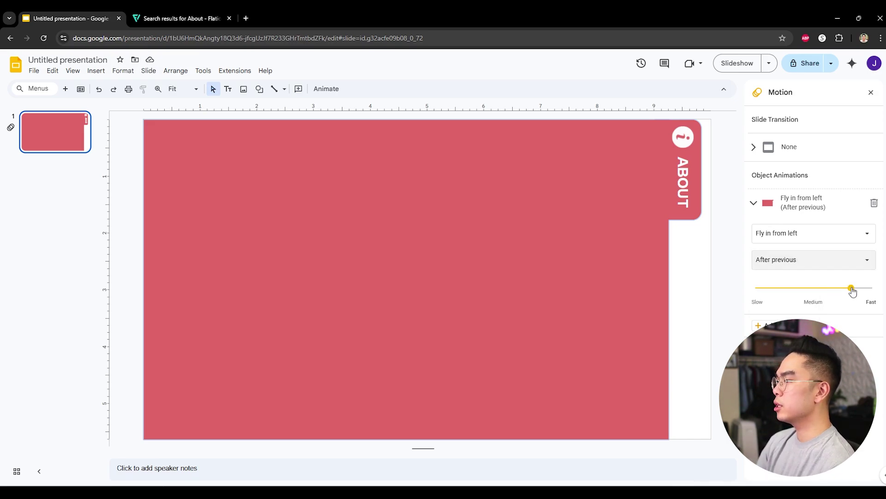
mouse_move(851, 288)
left_mouse_down()
mouse_move(837, 290)
mouse_move(855, 297)
left_mouse_up()
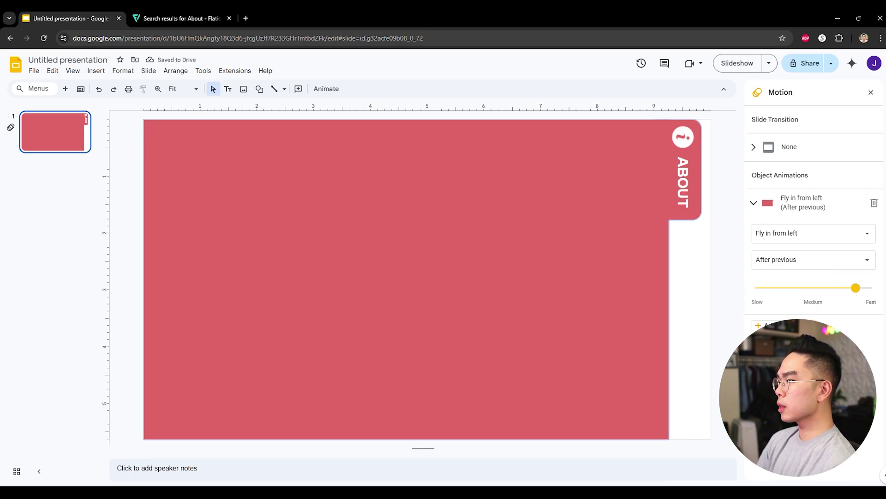
left_click(764, 328)
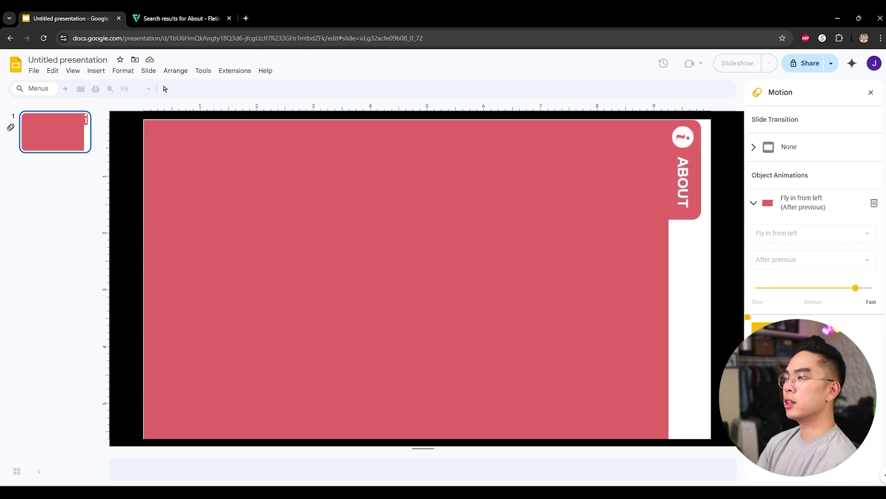
key("Return")
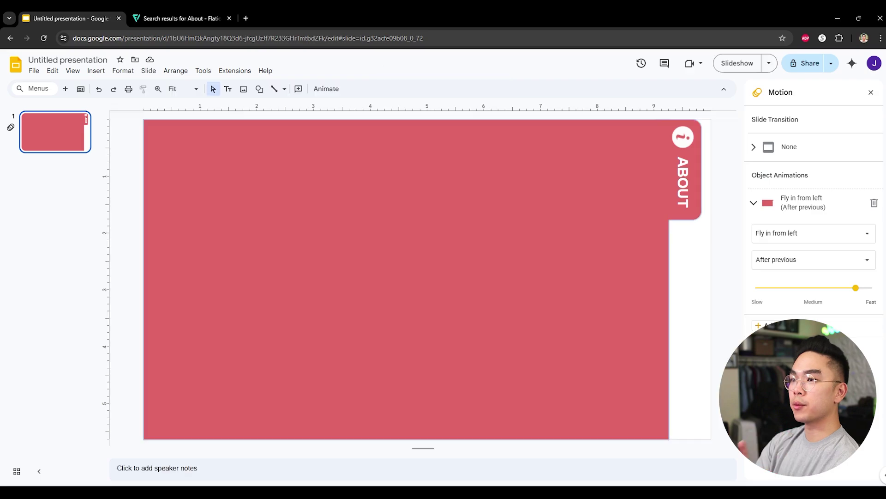
left_click(113, 158)
left_click(166, 140)
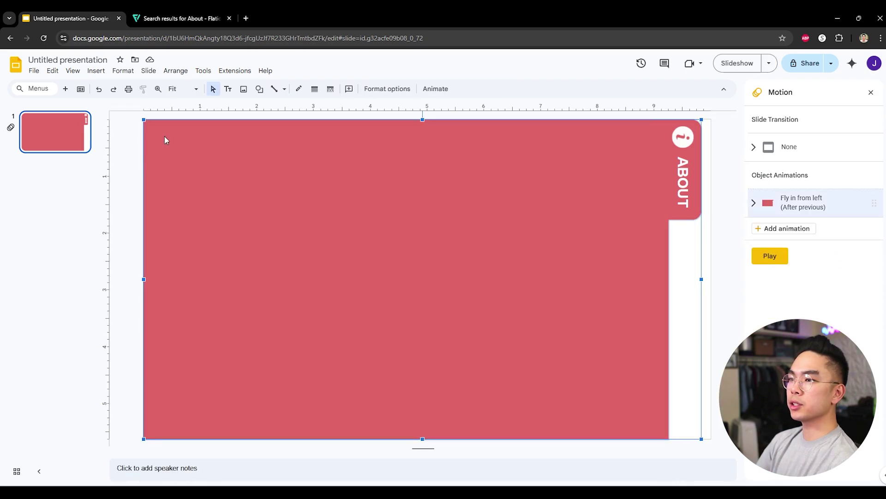
left_click_drag(184, 180, 181, 177)
key("ctrl+z")
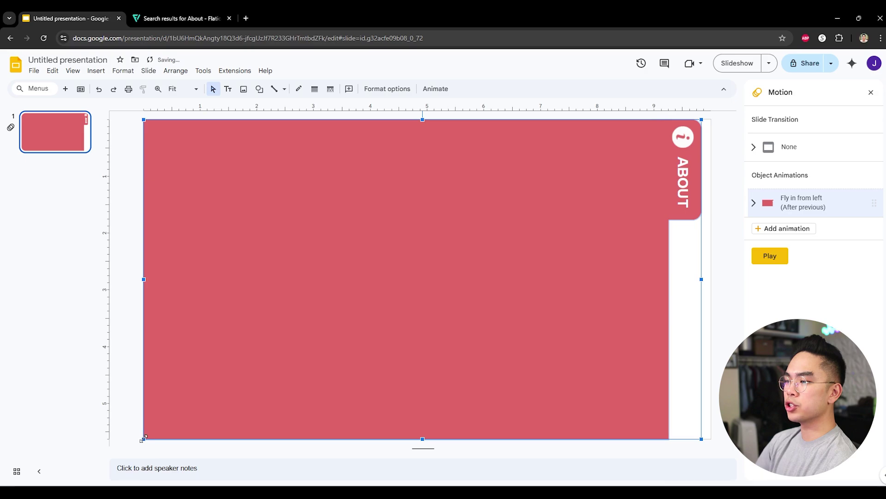
Ungroup the red page into its separate rectangle, tab, ABOUT text and icon.
right_click(210, 306)
left_click(254, 183)
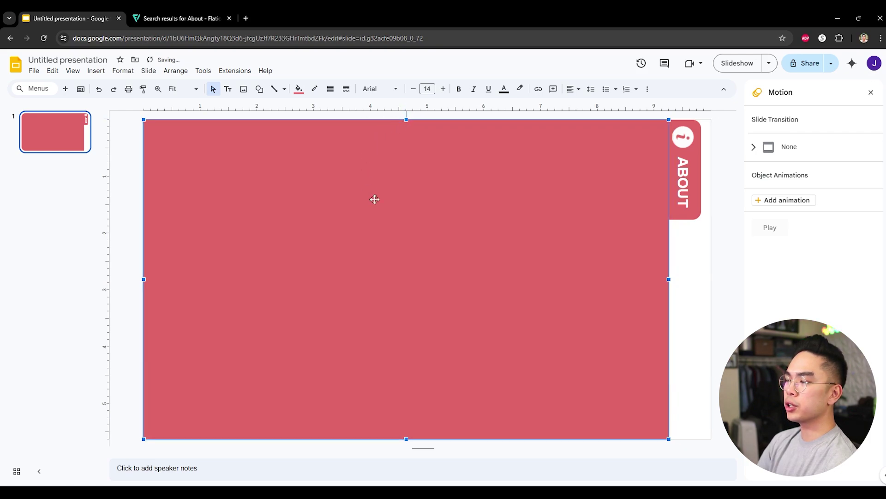
left_click(132, 219)
Regroup the large red rectangle with the ABOUT text, the information icon and the rounded tab.
left_click_drag(135, 112, 715, 446)
left_click(661, 249)
left_click(682, 202, "shift")
left_click(683, 137, "shift")
left_click(700, 142, "shift")
right_click(700, 142)
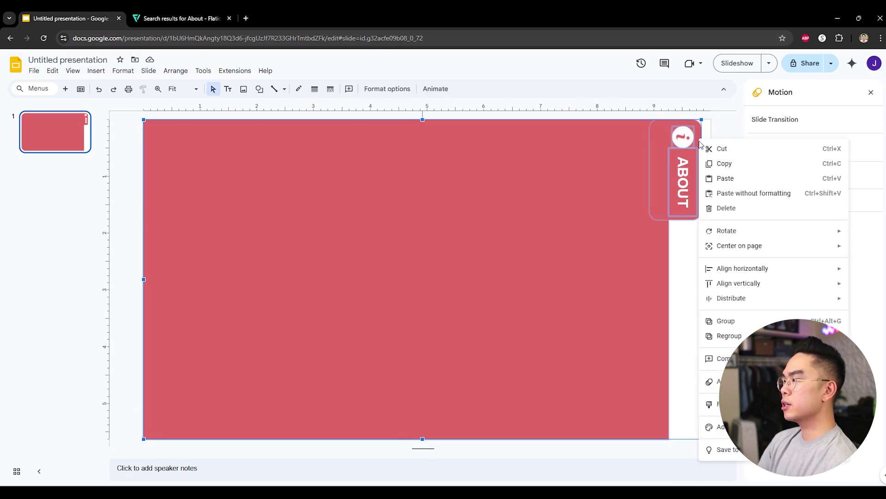
left_click(826, 324)
left_click(703, 231)
Give the regrouped page a Fly in from left animation that starts After previous.
left_click(655, 204)
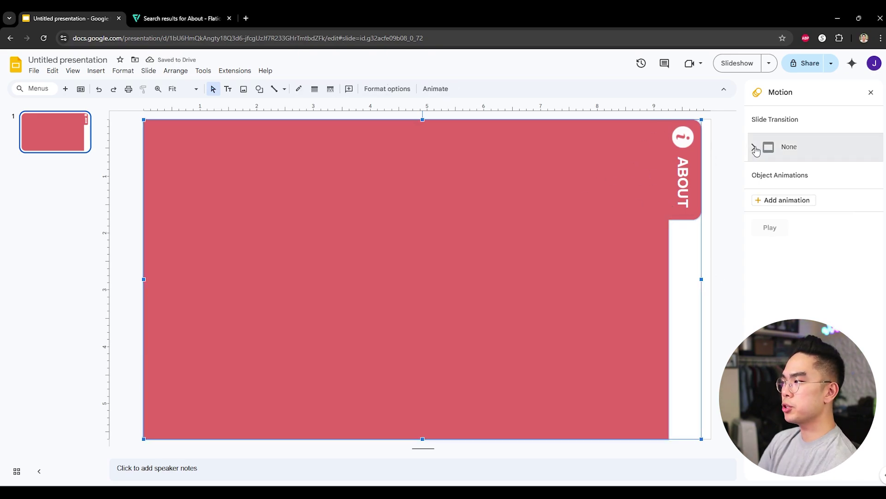
left_click(779, 201)
left_click(796, 226)
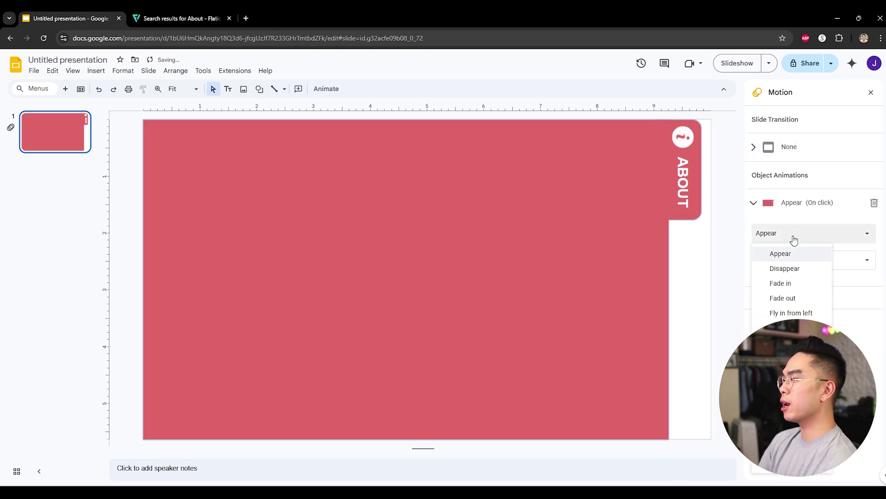
left_click(793, 312)
left_click(830, 268)
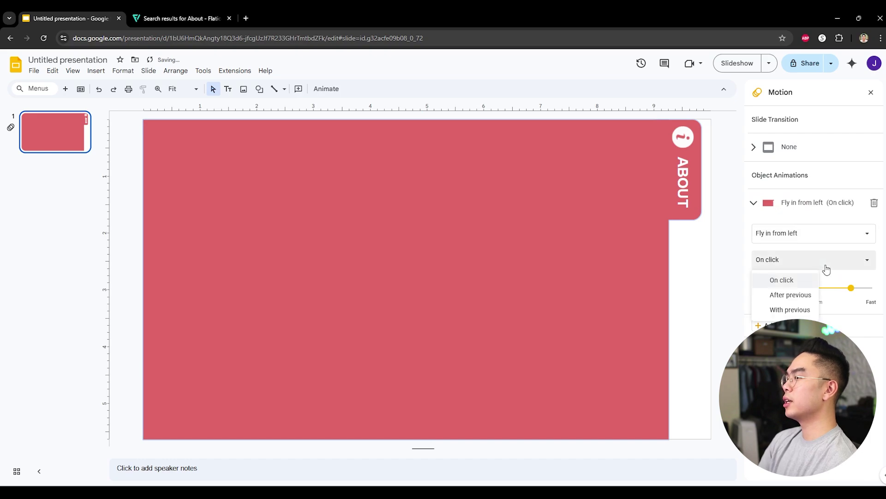
left_click(820, 294)
left_click(723, 273)
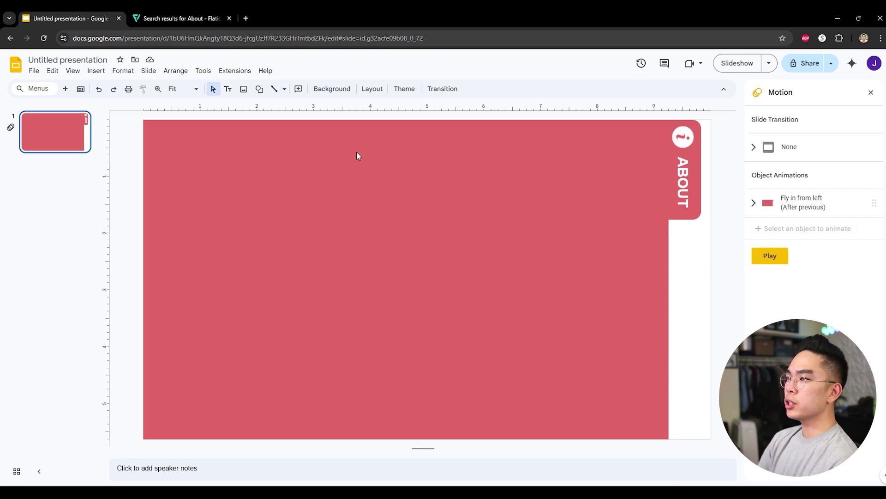
Insert a text box reading TITLE HERE on the red page, with the text bold and centred.
left_click(228, 89)
left_click(334, 172)
type("TITLE HERE")
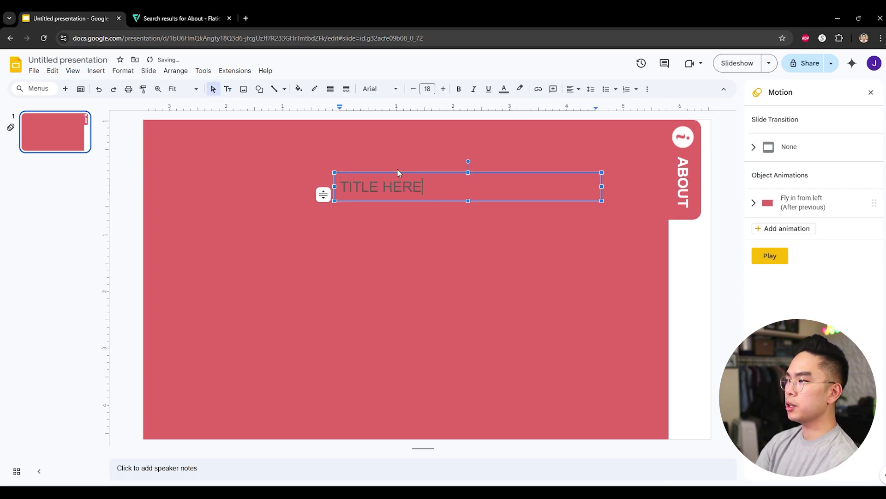
key("ctrl+a")
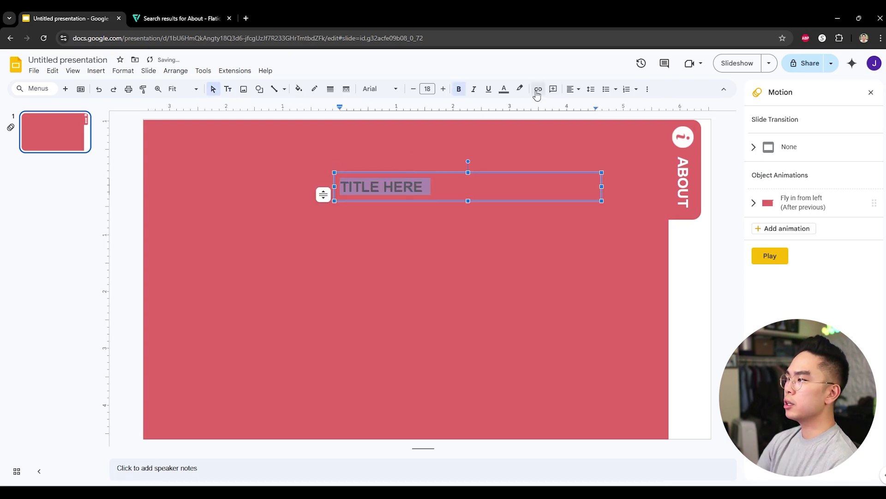
left_click(572, 88)
left_click(584, 111)
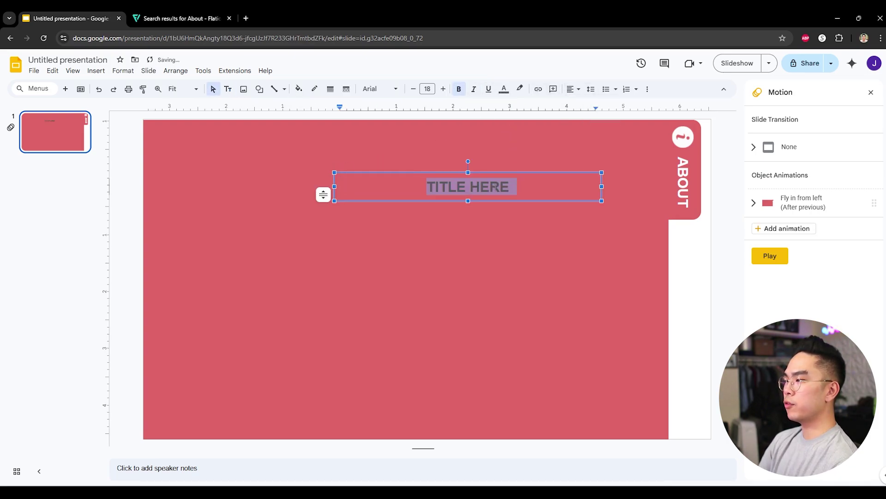
Colour the TITLE HERE text white and enlarge it to font size 39.
left_click(504, 89)
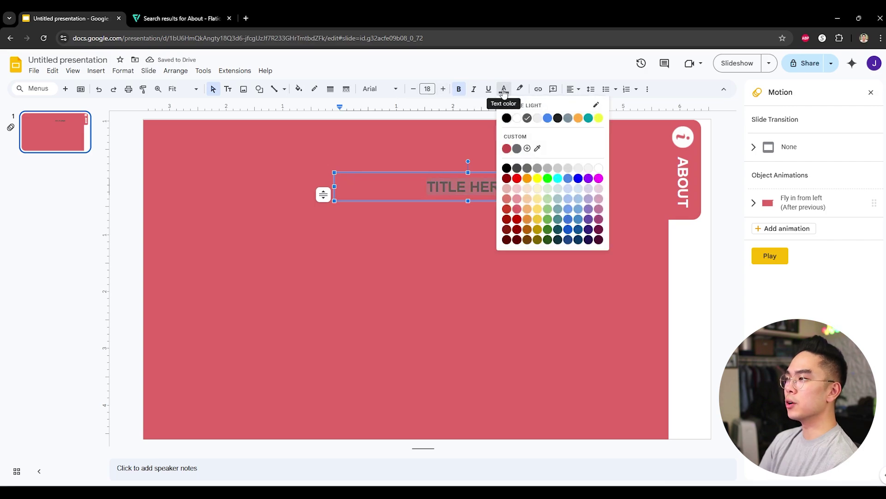
left_click(511, 120)
left_click(601, 185)
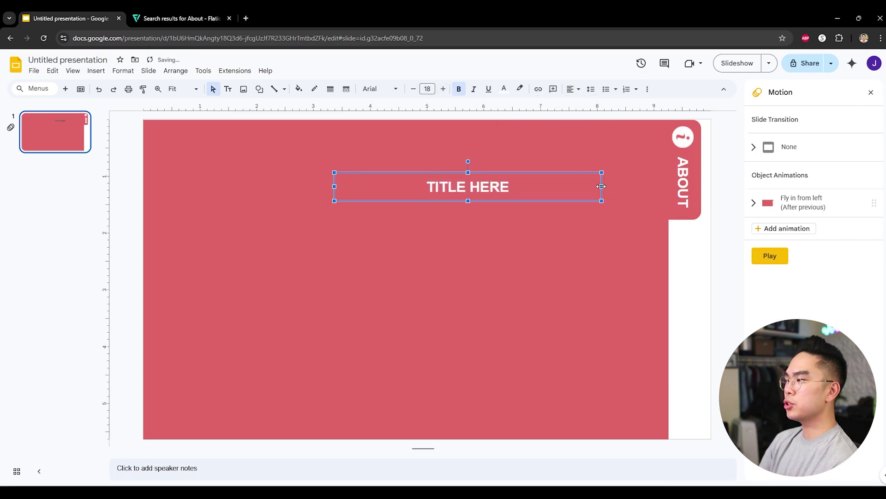
left_click(427, 89)
type("30")
key("Return")
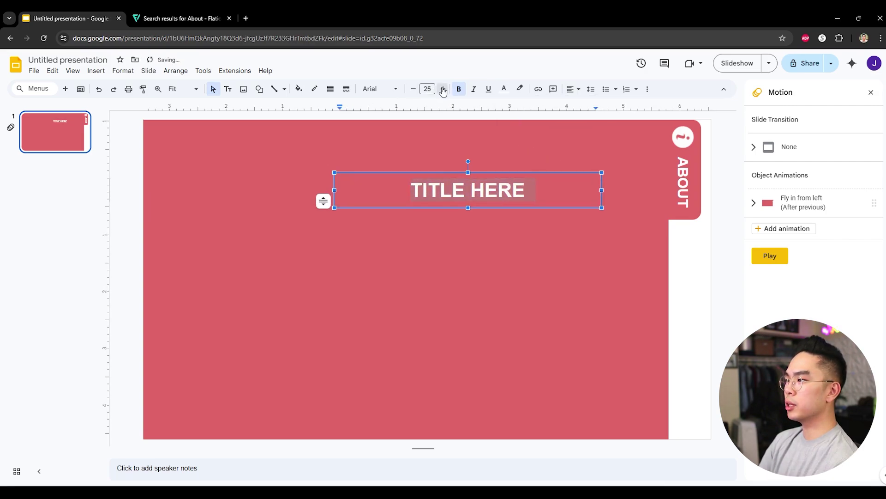
left_click(443, 89)
left_click(443, 89)
left_click(443, 88)
left_click(444, 88)
left_click(444, 88)
left_click(443, 88)
left_click(443, 89)
Replace the title text with ABOUT THIS PROJECT and move its text box to the upper middle of the slide.
double_click(451, 196)
key("ctrl+a")
type("AB")
key("BackSpace")
type("BOUT ")
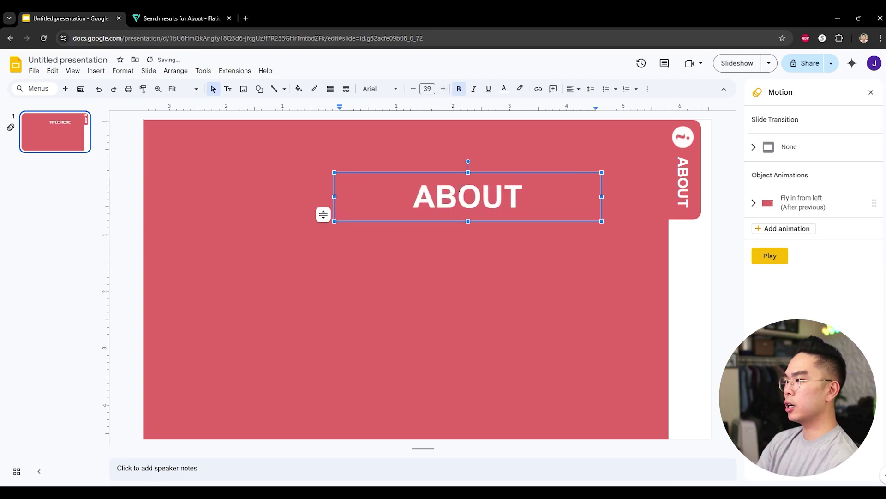
type("THIS PROJECT")
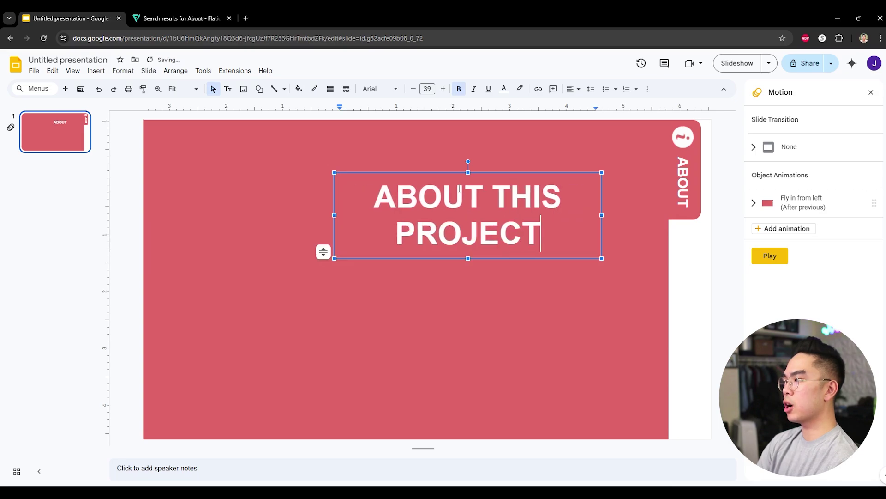
left_click(655, 292)
left_click(482, 171)
left_click_drag(483, 172, 439, 187)
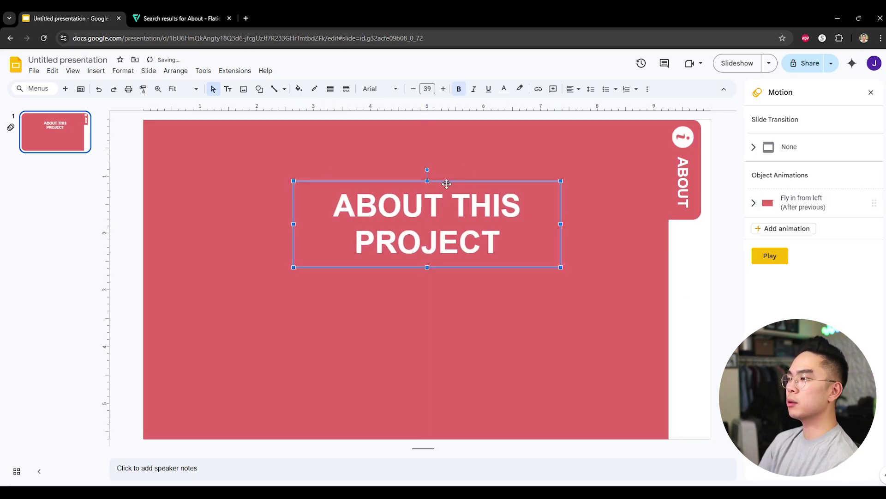
Copy the information button PNG from Flaticon, paste it onto the slide, shrink it and centre it above the title.
left_click(192, 13)
left_click(606, 132)
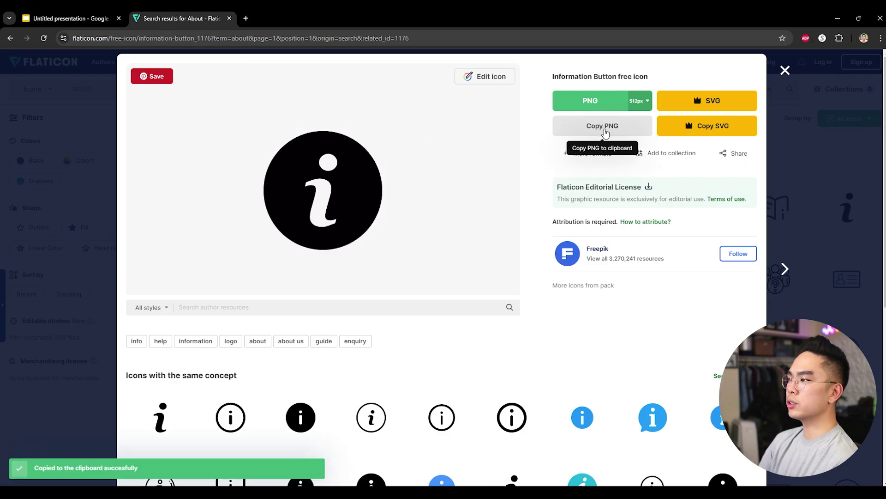
left_click(70, 18)
key("ctrl+v")
left_click_drag(588, 439, 346, 197)
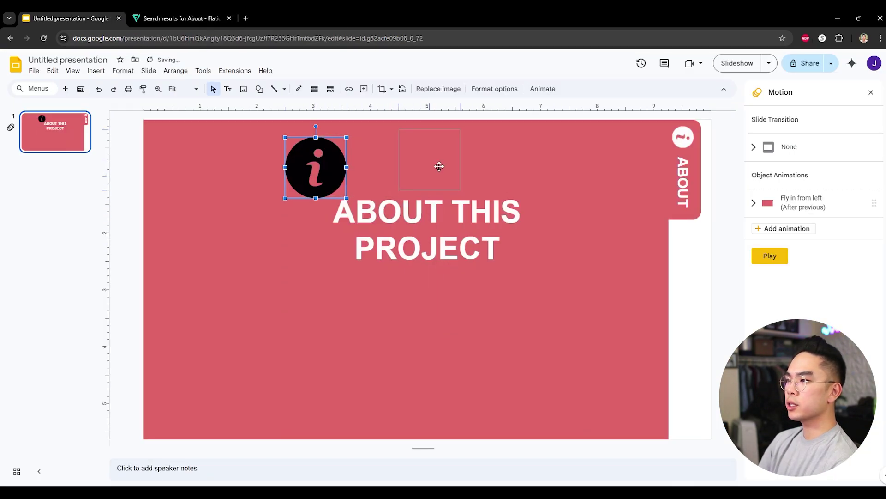
left_click_drag(439, 166, 438, 166)
Move the ABOUT THIS PROJECT title slightly down to clear the information icon.
left_click(455, 193)
left_click(454, 190)
left_click(459, 191)
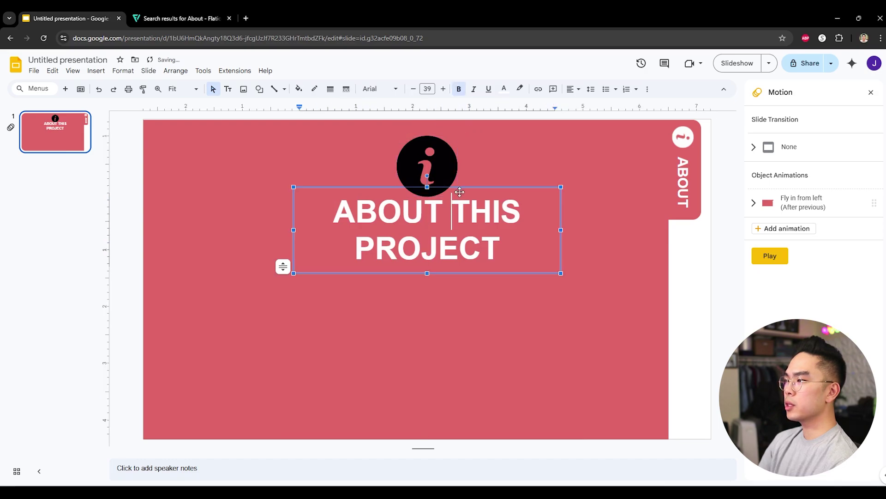
left_click_drag(459, 192, 459, 205)
Recolor the black information icon above the title to white.
left_click(437, 179)
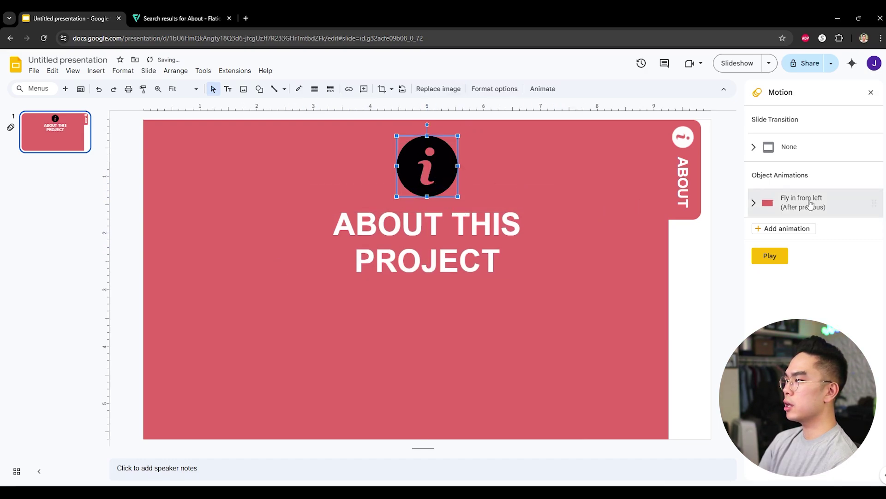
left_click(506, 92)
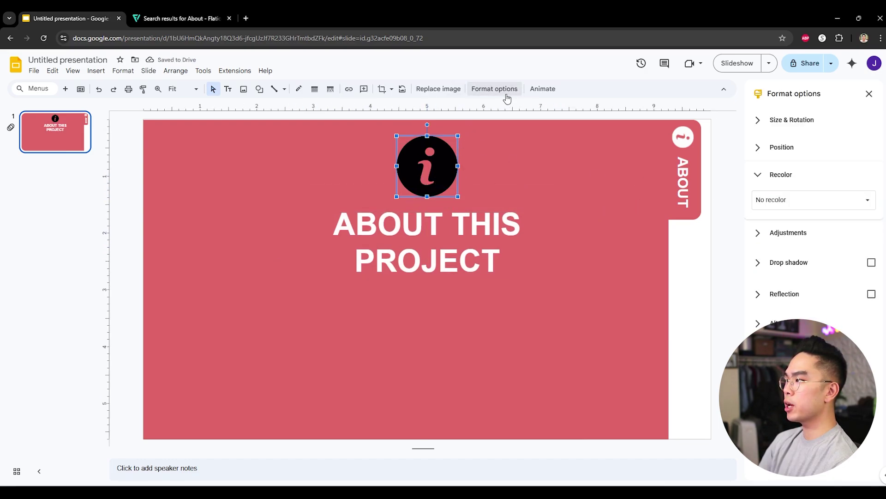
left_click(798, 200)
left_click(775, 356)
left_click(726, 334)
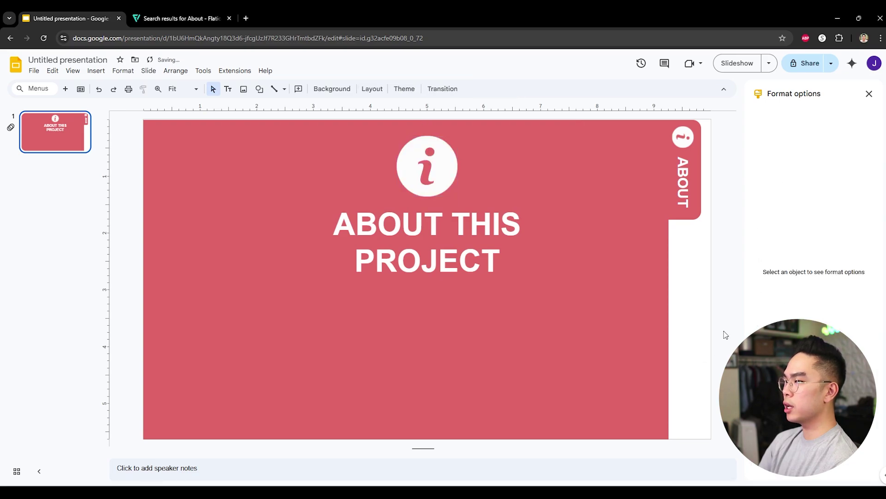
Duplicate the ABOUT THIS PROJECT text box and place the copy centred below the original.
left_click(453, 245)
key("ctrl+d")
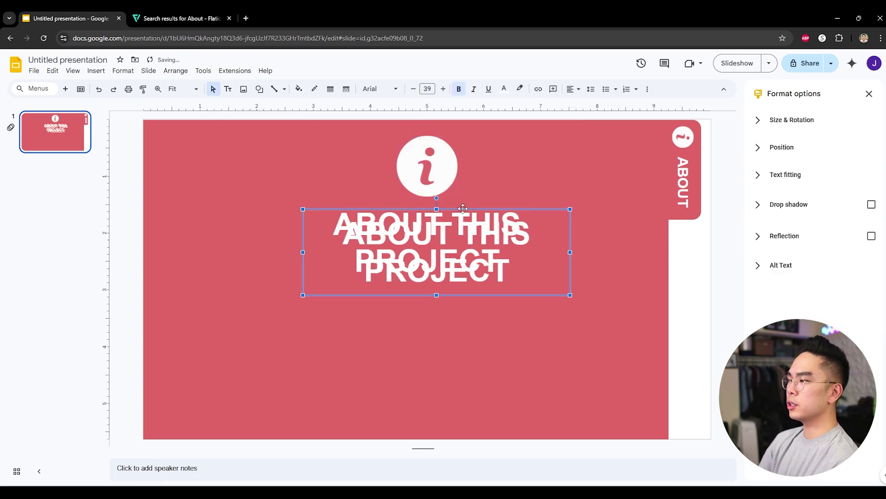
left_click_drag(463, 208, 448, 302)
left_click(439, 261)
Set the lower text to font size 14 and replace it with the loremipsum.io placeholder paragraph, pasted without formatting.
triple_click(448, 318)
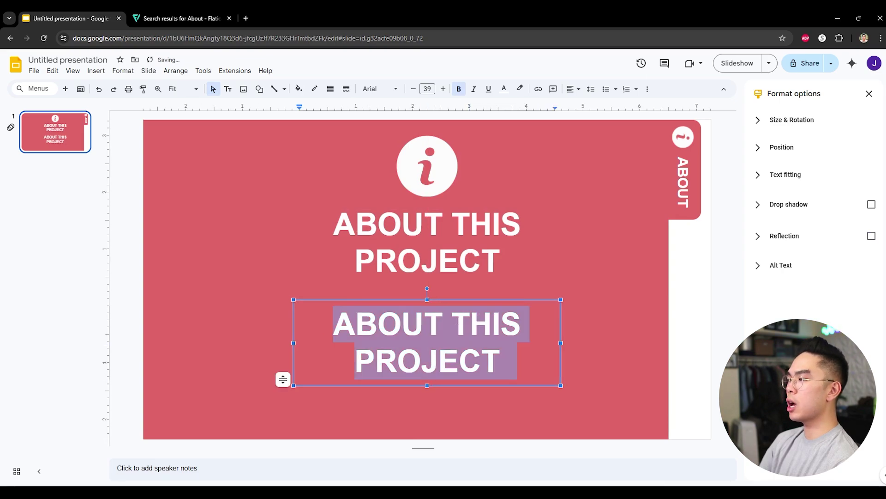
left_click(427, 88)
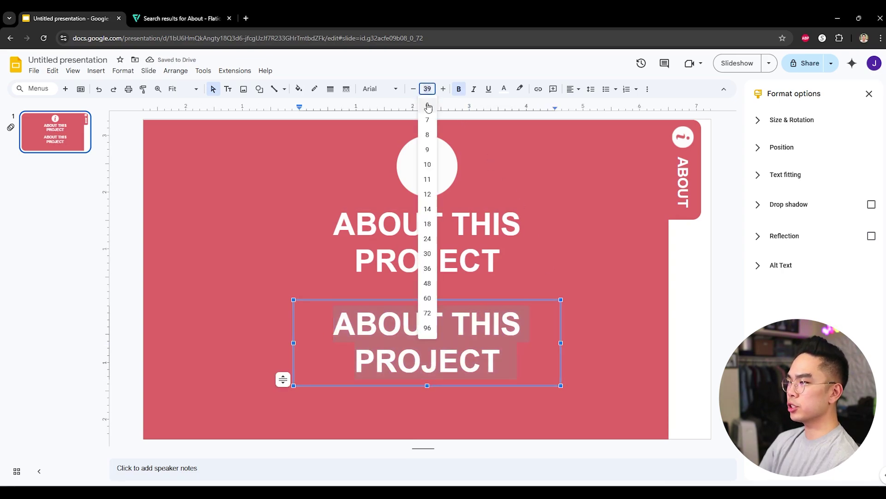
left_click(428, 209)
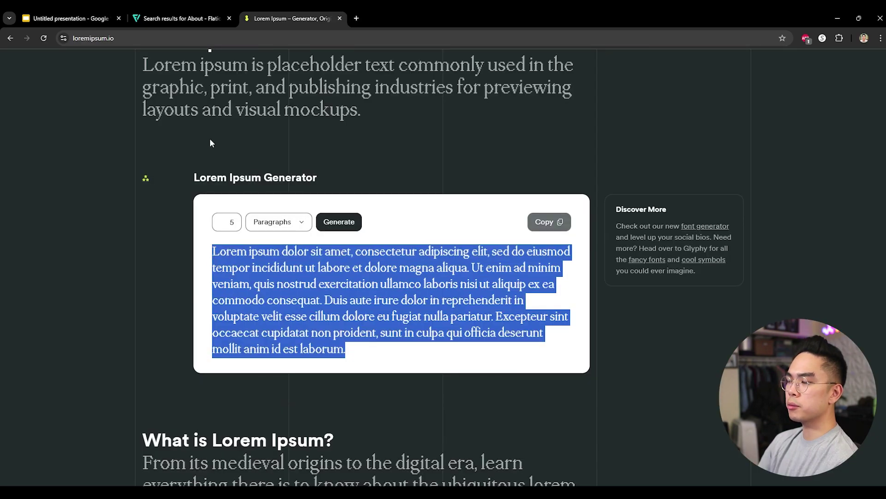
left_click(98, 20)
key("ctrl+v")
key("ctrl+z")
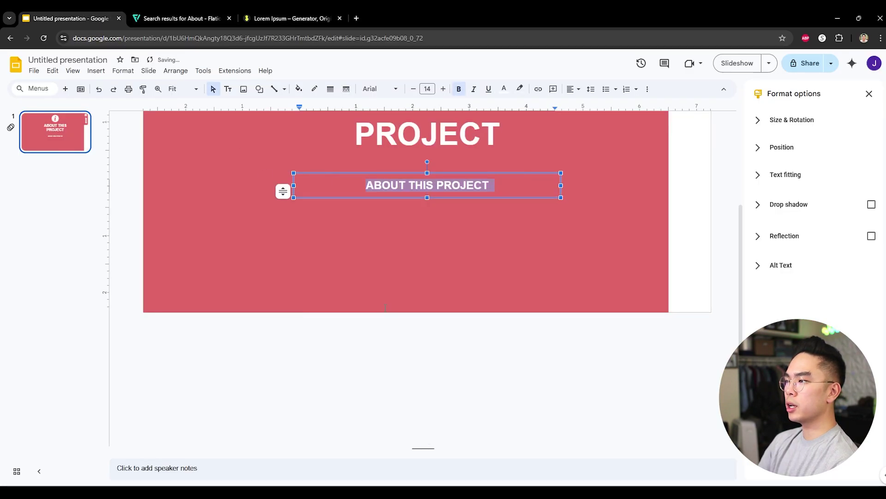
key("ctrl+shift+v")
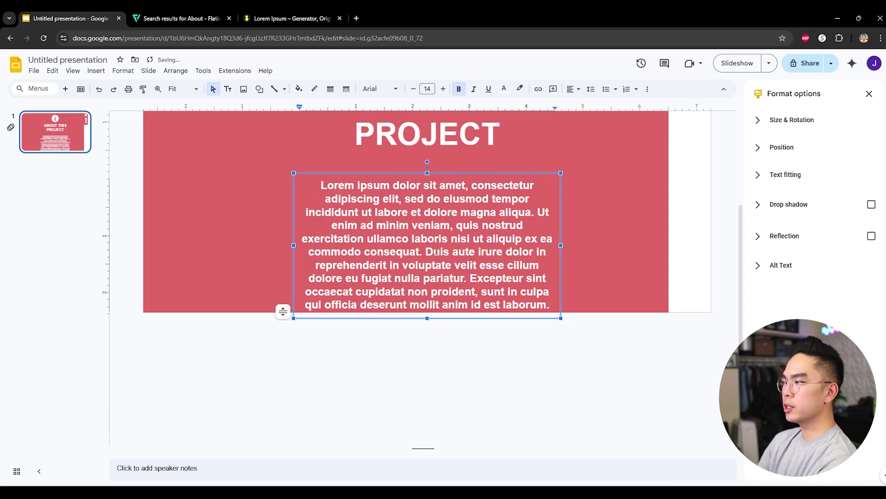
Split the placeholder text into two paragraphs before "Duis aute irure" and widen its text box to about 6.2 inches.
key("Return")
key("Return")
left_click_drag(561, 258, 651, 237)
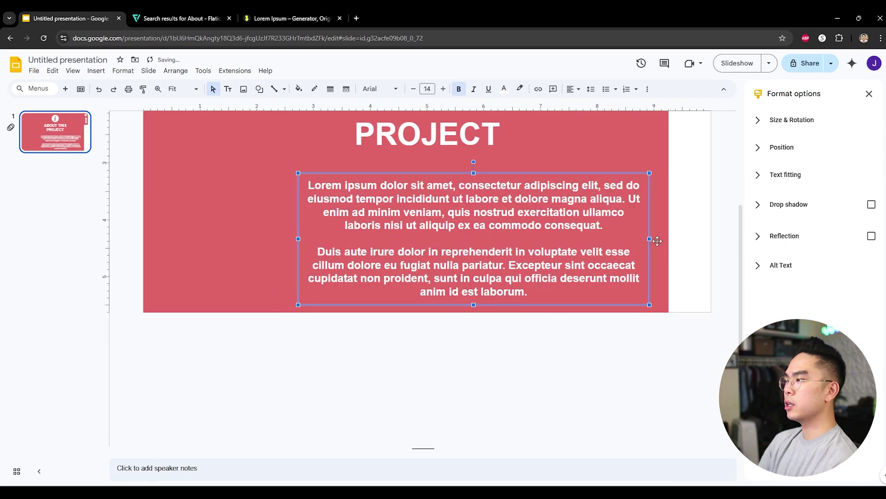
left_click(676, 246)
Centre the placeholder text box horizontally beneath the ABOUT THIS PROJECT title.
scroll(677, 245, "up", 1)
left_click(474, 285)
scroll(488, 229, "up", 2)
left_click_drag(503, 301, 454, 286)
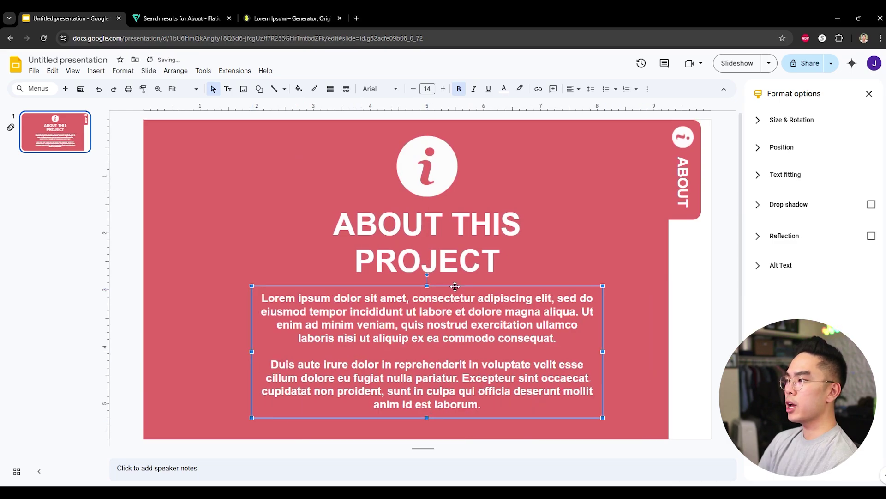
left_click(701, 265)
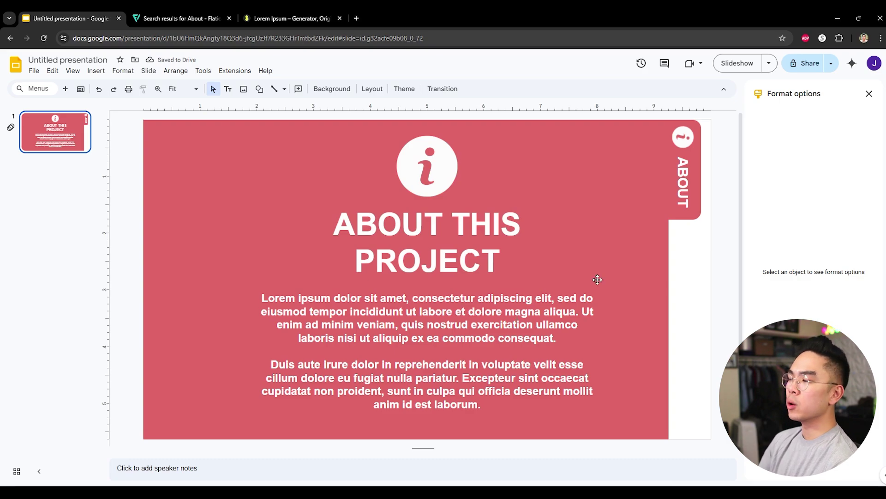
Select the whole page and ungroup the red rectangle, side tab, ABOUT text and small icon.
left_click_drag(722, 141, 303, 398)
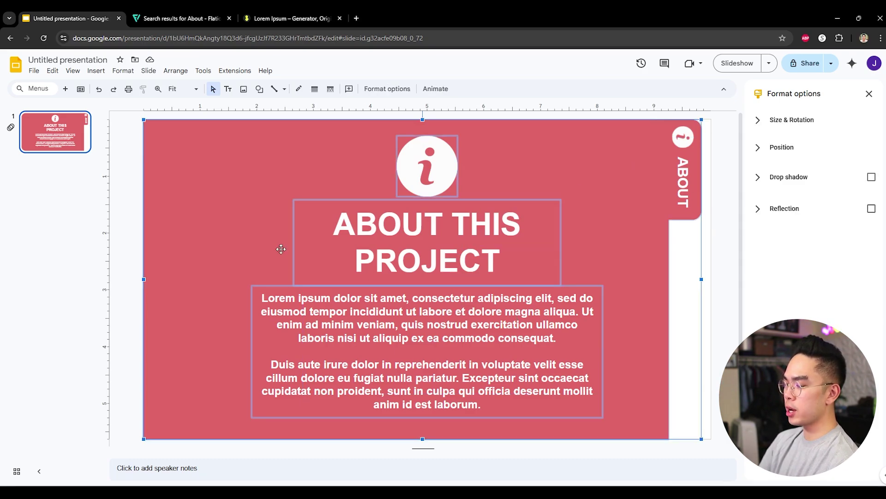
right_click(615, 216)
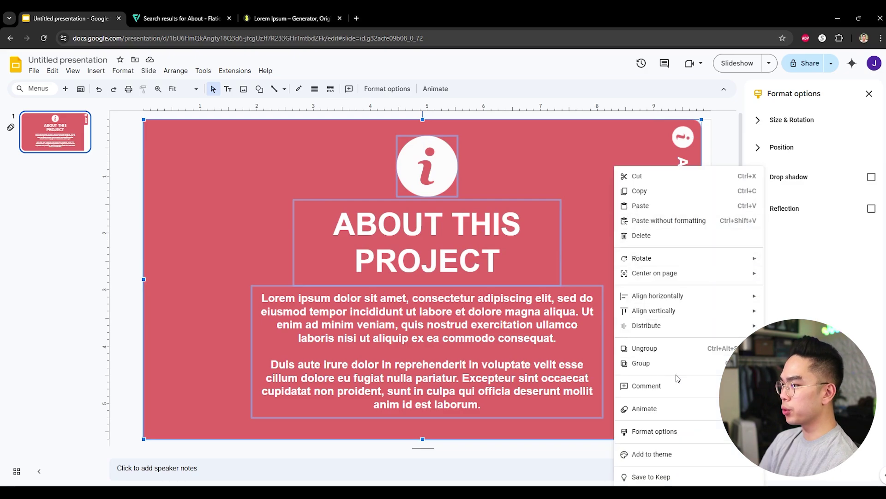
left_click(674, 351)
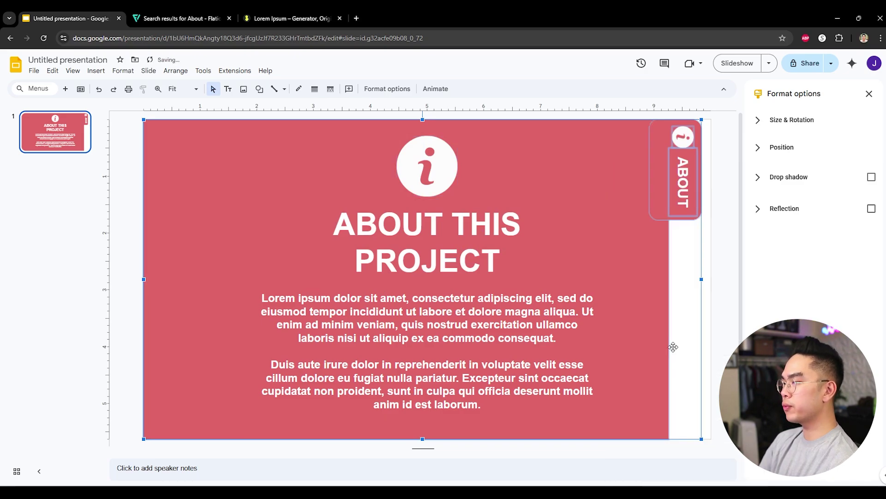
left_click(692, 303)
left_click(654, 177)
left_click(691, 190)
left_click(635, 199)
left_click(455, 173)
left_click(692, 152)
left_click_drag(720, 132, 244, 402)
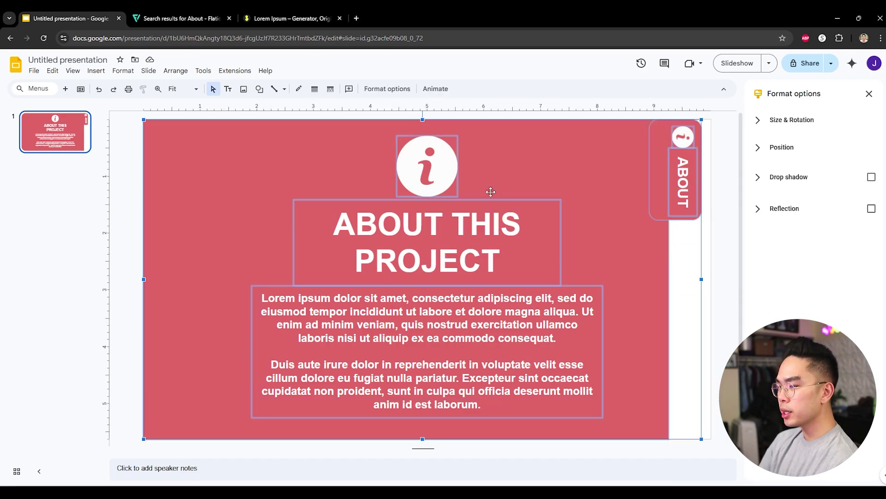
left_click(708, 159)
left_click_drag(370, 199, 139, 439)
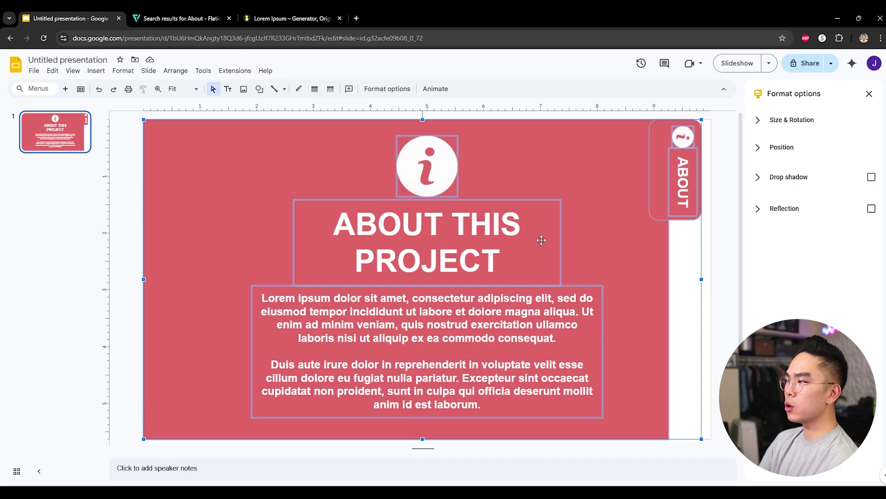
left_click(708, 253)
left_click(425, 168)
left_click(466, 254, "shift")
left_click(481, 290, "shift")
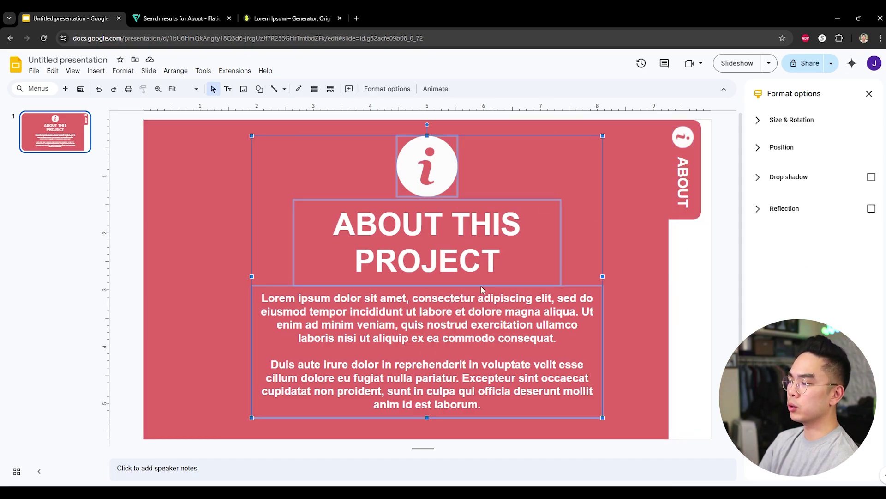
left_click(713, 261)
Group the red page, side tab, both icons, title and body text into one object, then test moving it and undo the move.
left_click_drag(716, 117, 128, 448)
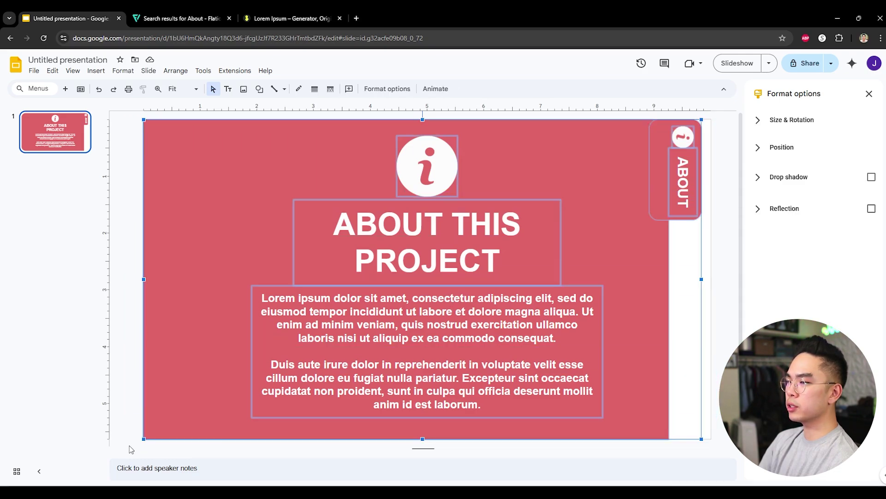
right_click(226, 231)
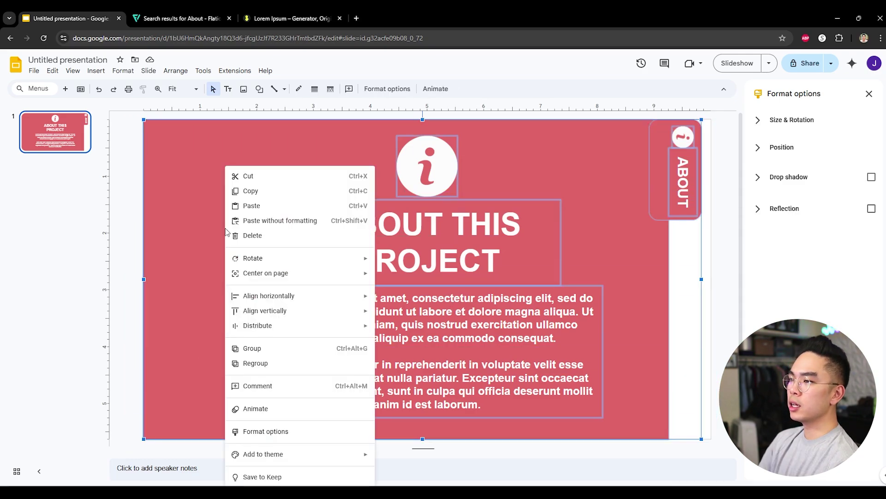
left_click(271, 354)
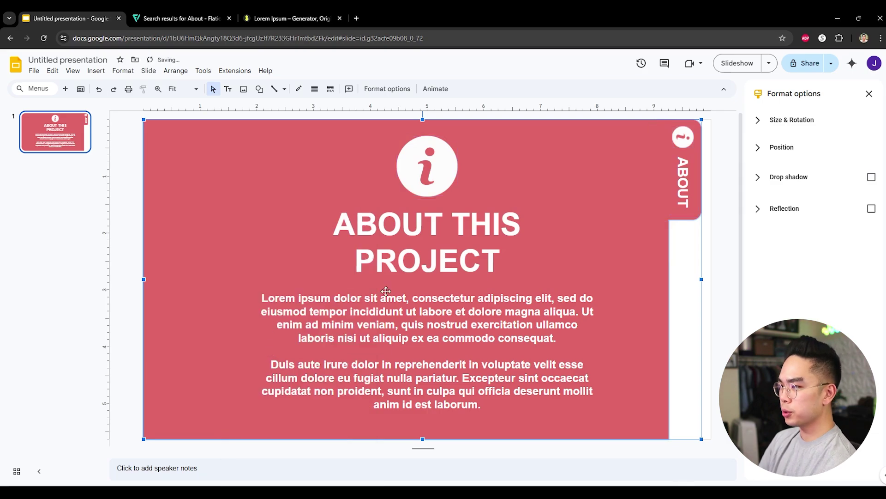
left_click_drag(293, 244, 368, 286)
key("ctrl+z")
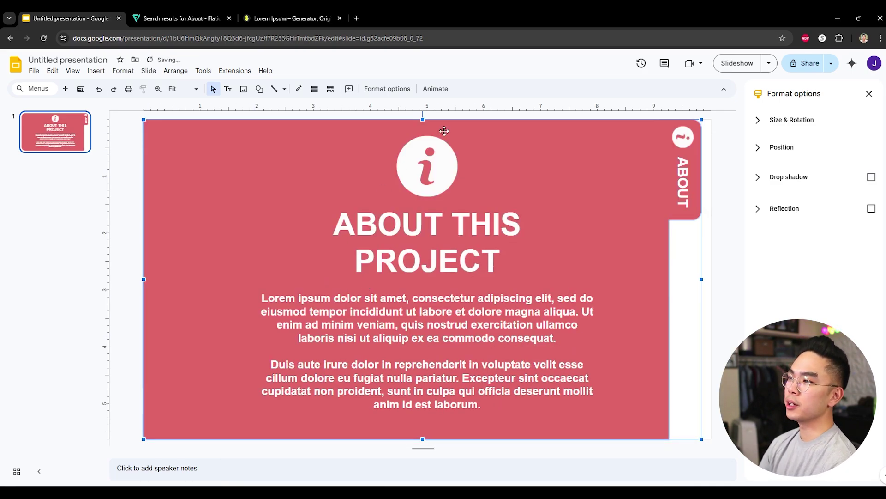
Animate the grouped page with Fly in from left starting After previous, and preview the animation.
left_click(441, 89)
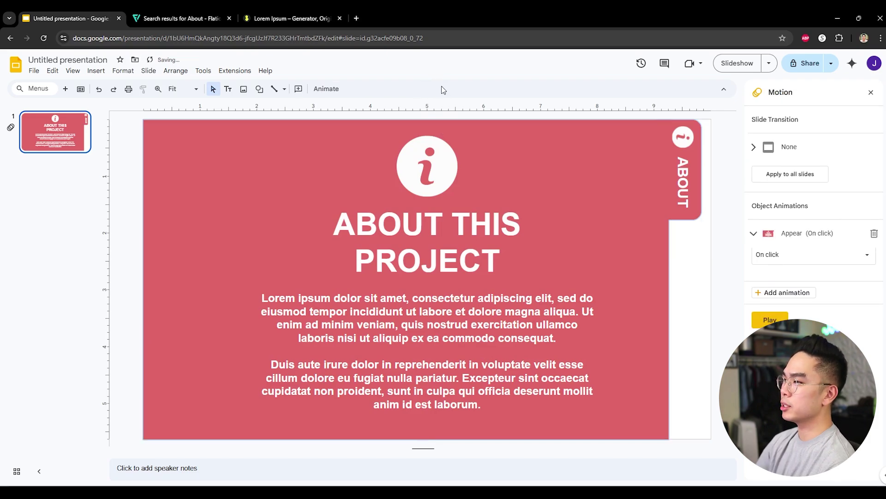
left_click(806, 233)
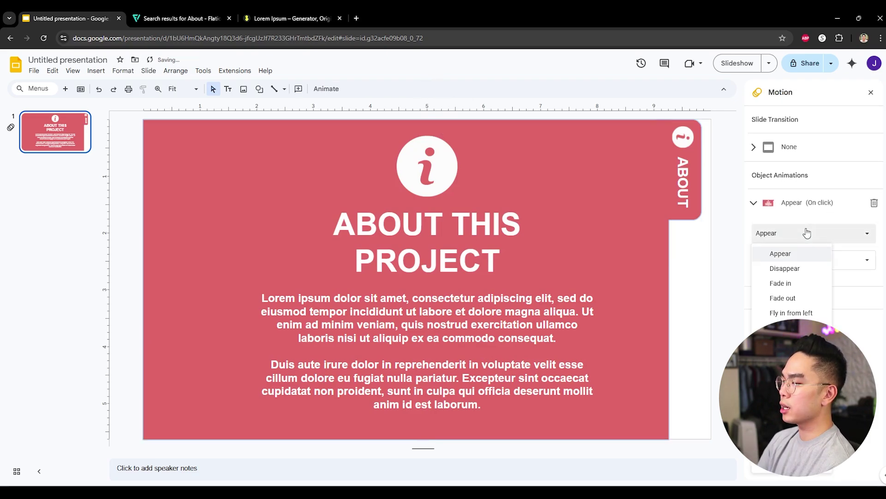
left_click(802, 313)
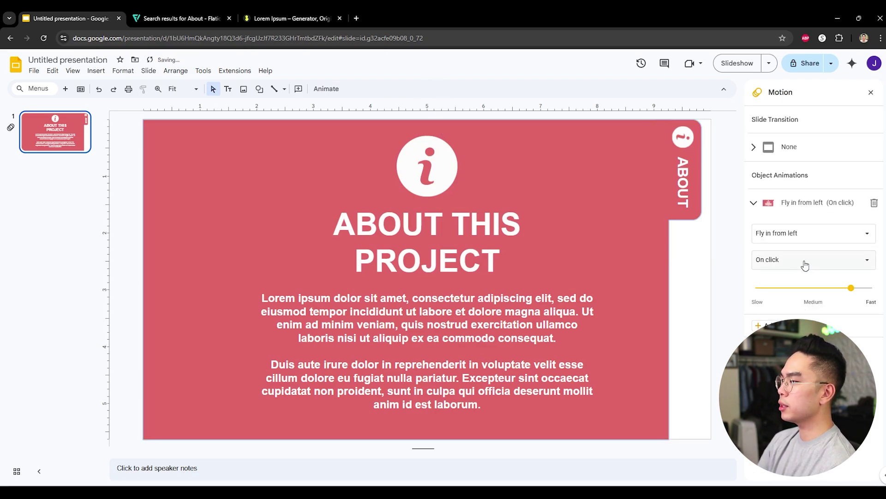
left_click(802, 262)
left_click(776, 295)
left_click(727, 290)
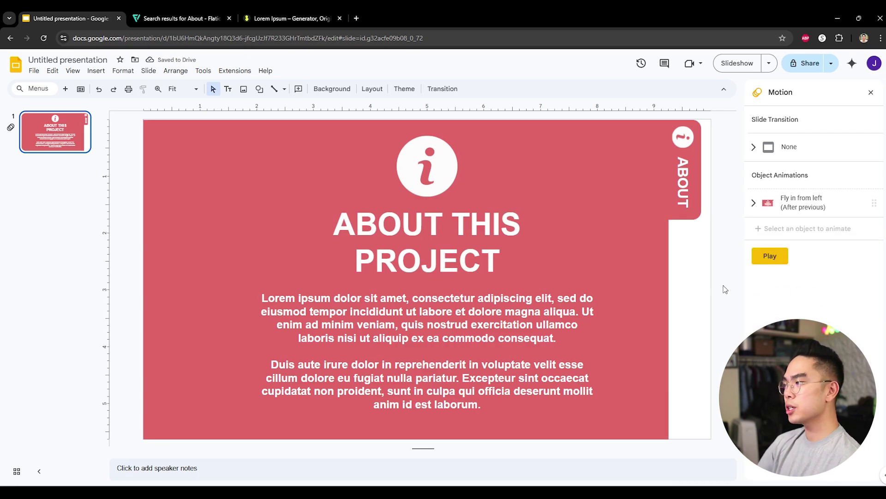
left_click(770, 257)
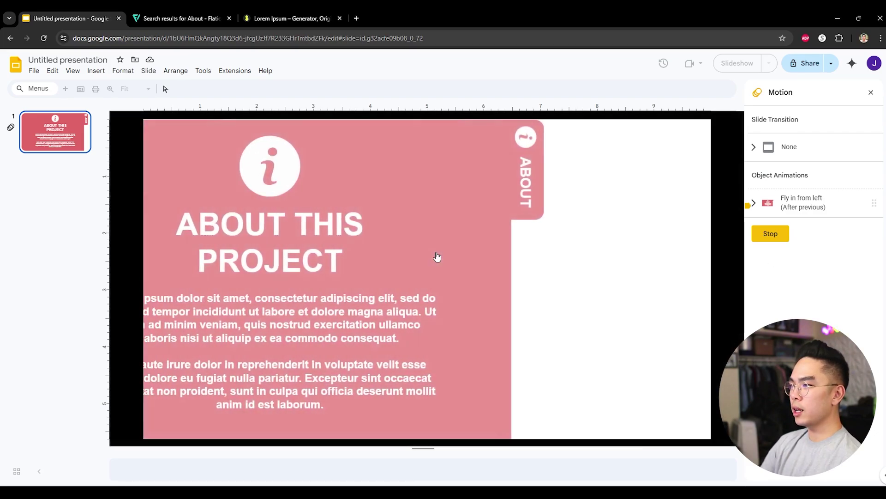